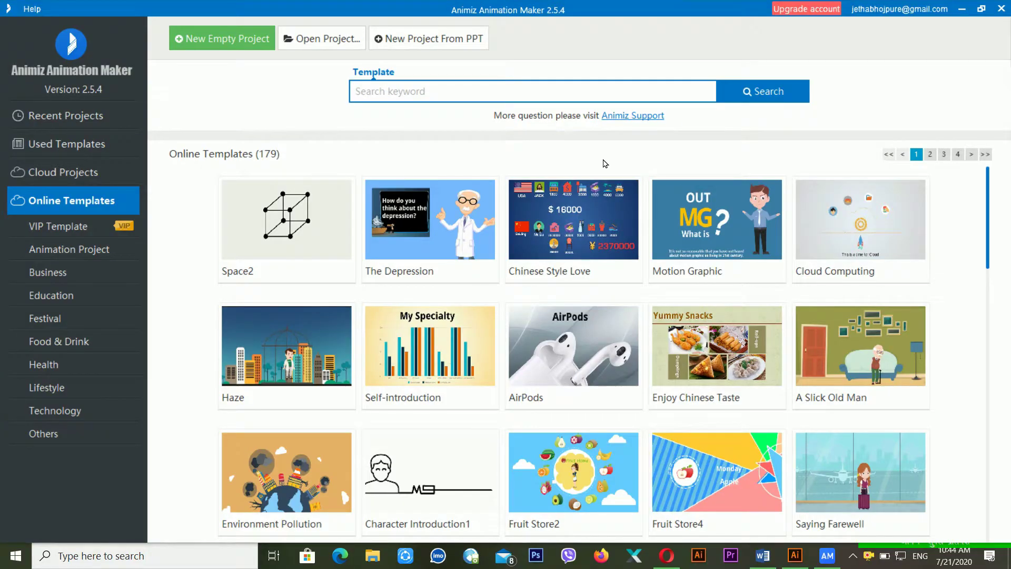
# - Create a new empty project, add the Businessman role with the Welcome action, and preview the scene
pyautogui.click(251, 48)
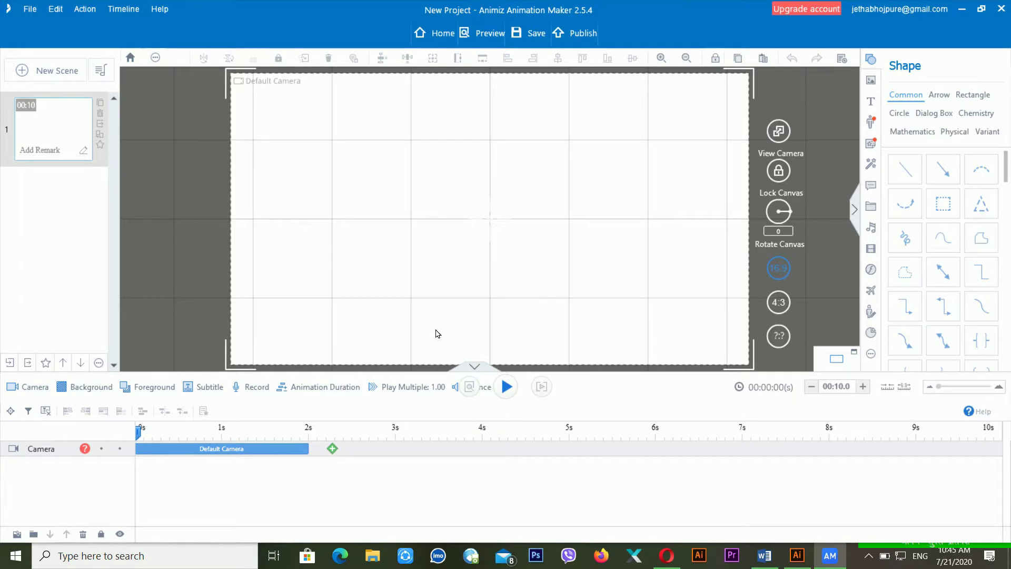
pyautogui.click(871, 123)
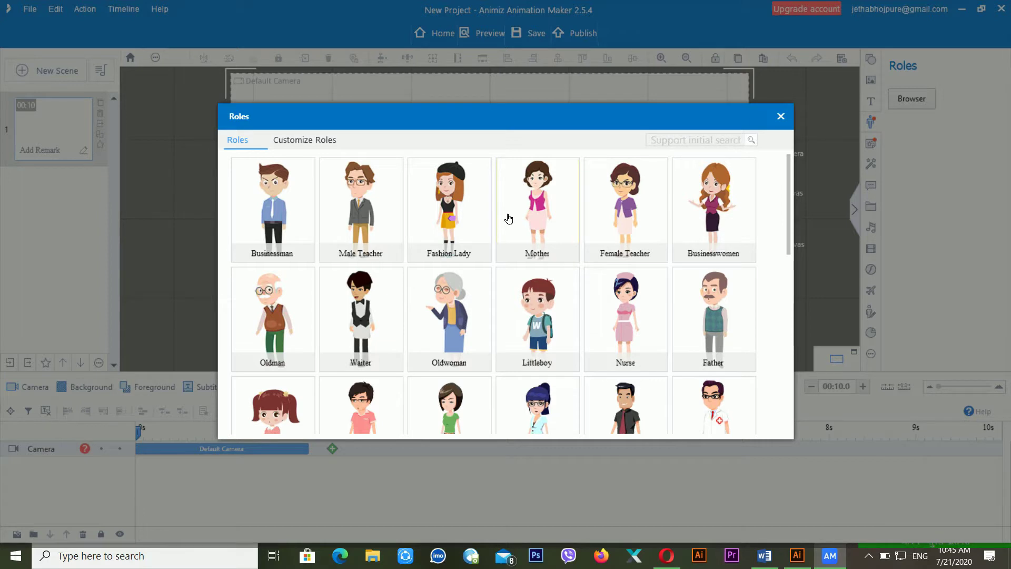
pyautogui.click(288, 210)
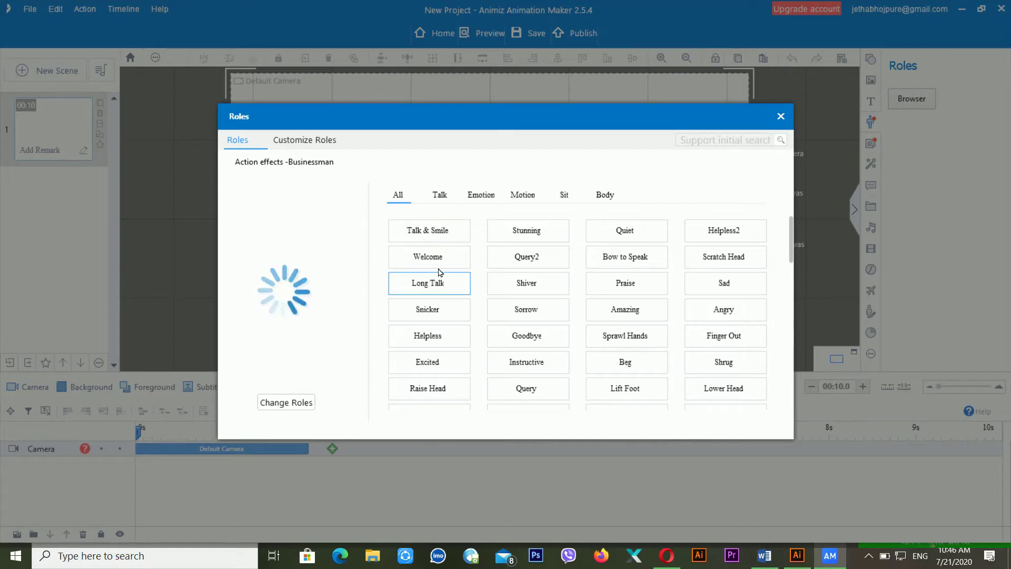
pyautogui.click(440, 263)
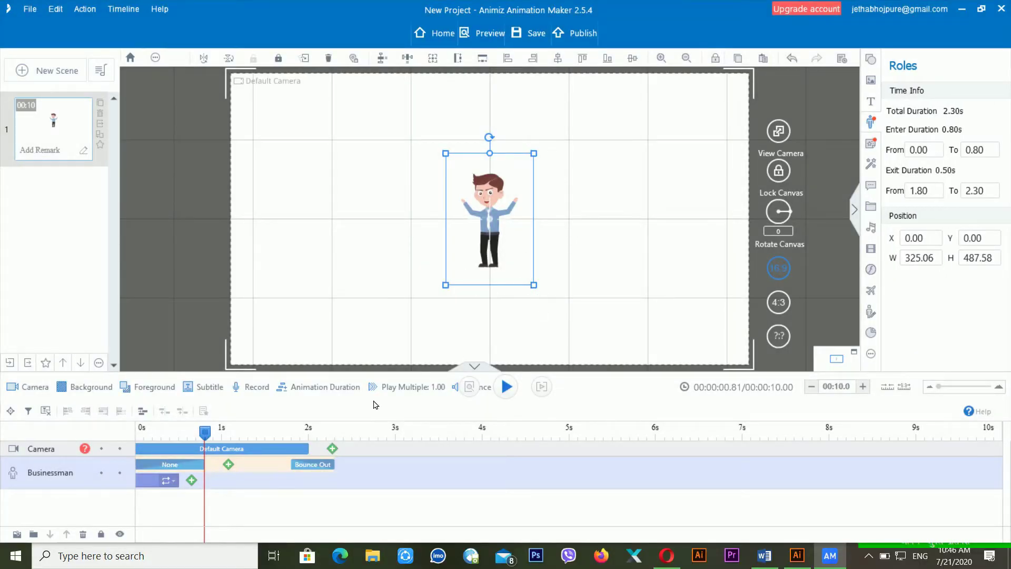
pyautogui.press('space')
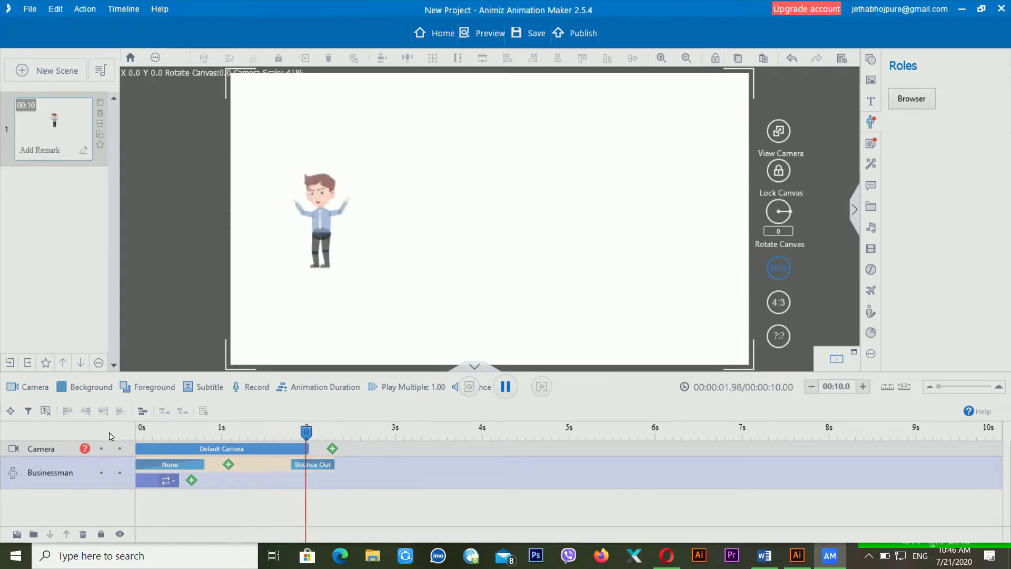
pyautogui.press('space')
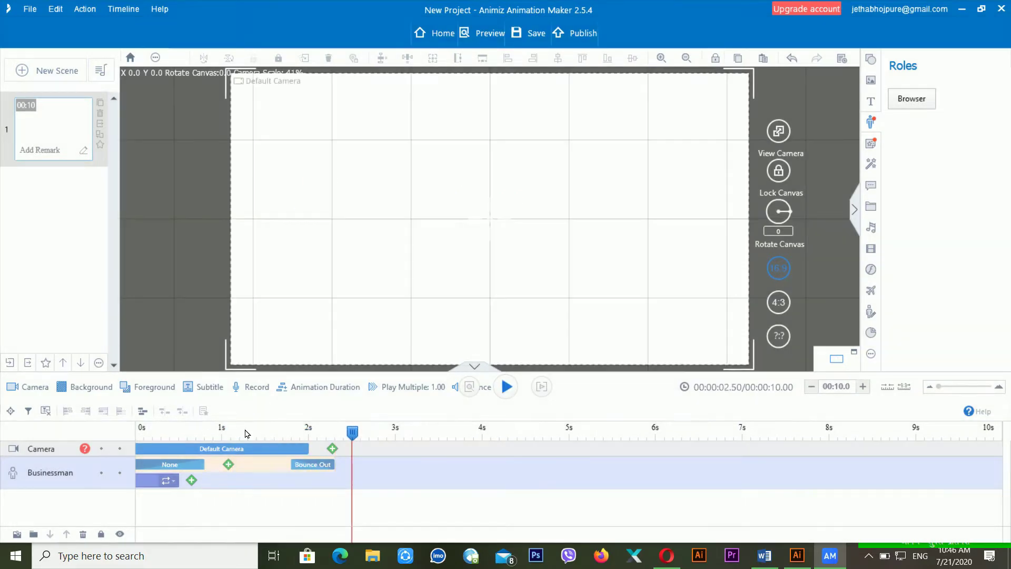
# - Add the Aperture emphasis animation between the Businessman's entrance and exit effects, and preview it
pyautogui.click(229, 463)
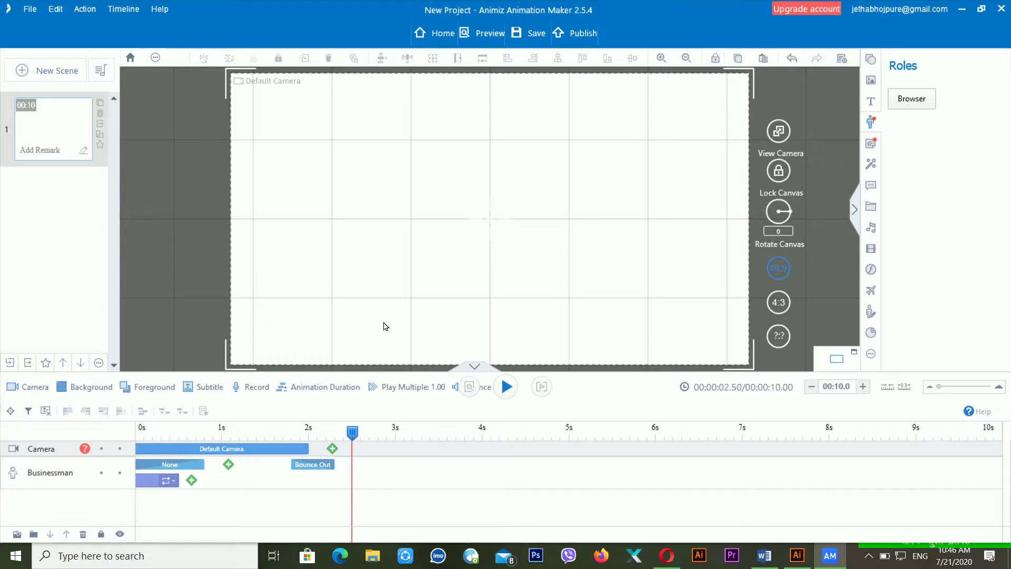
pyautogui.click(230, 465)
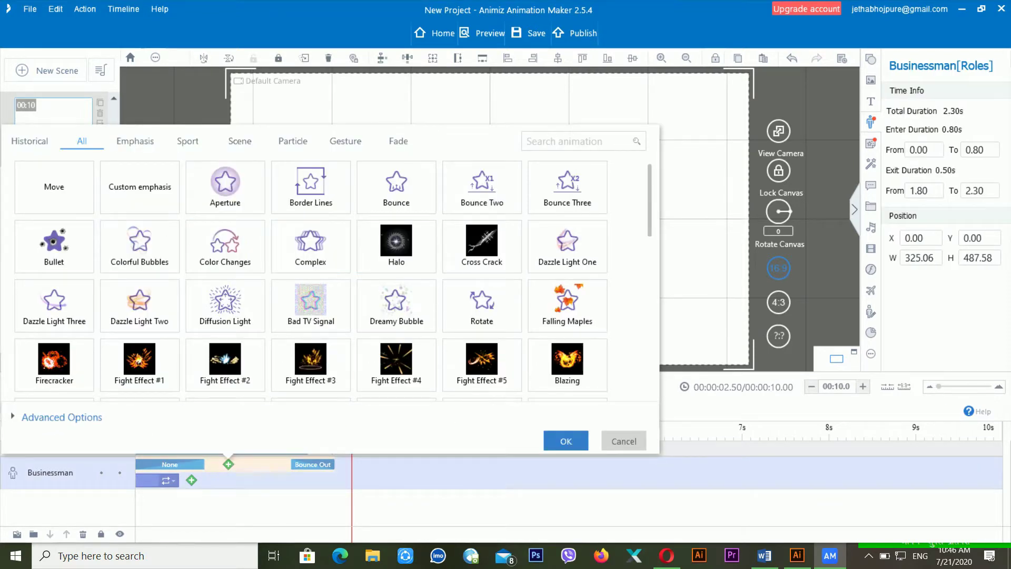
pyautogui.click(244, 197)
pyautogui.doubleClick(244, 197)
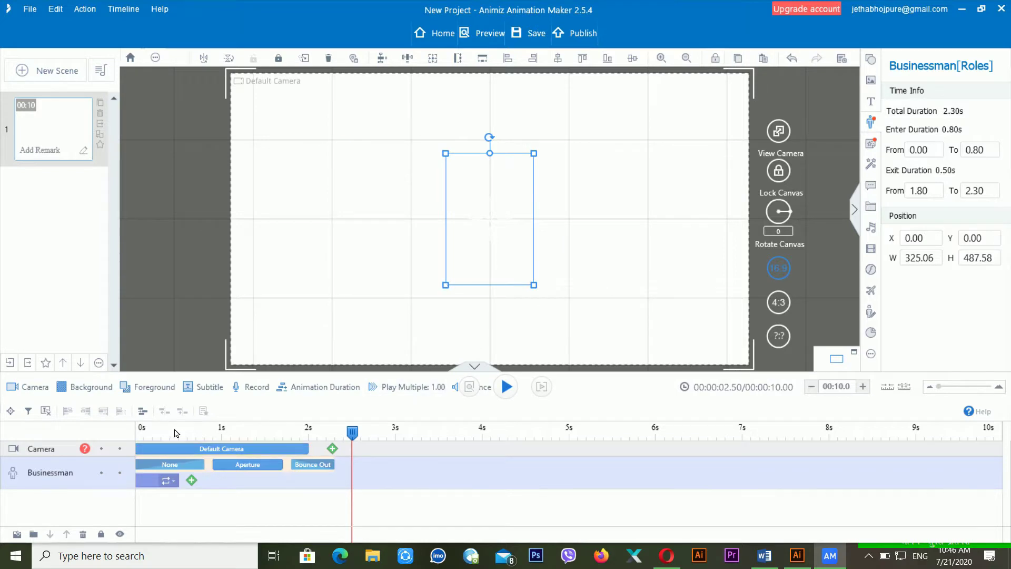
pyautogui.click(152, 433)
pyautogui.press('space')
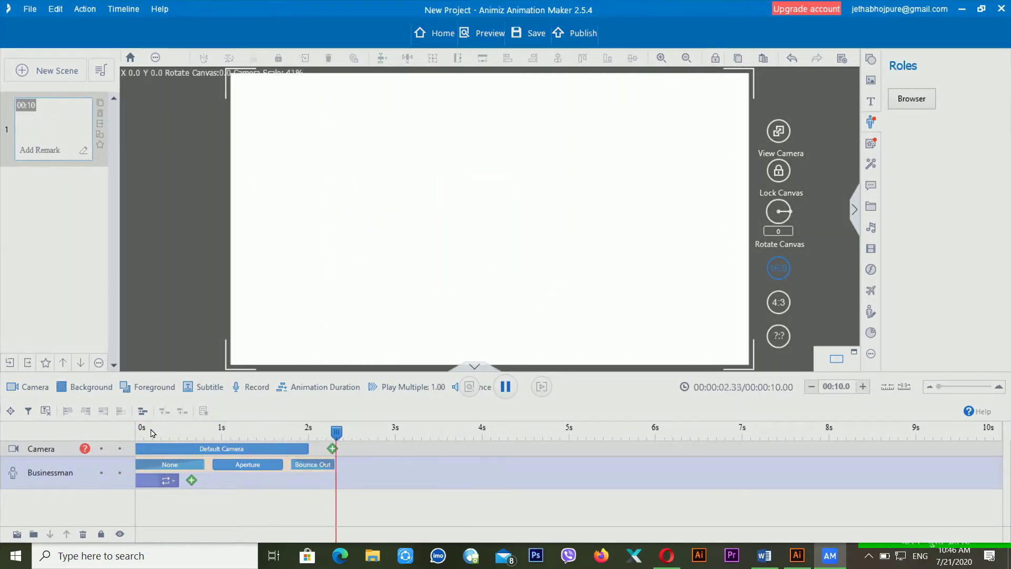
pyautogui.press('space')
# - Replace the Businessman's entrance animation with Hand-drawn and play the scene back
pyautogui.click(169, 466)
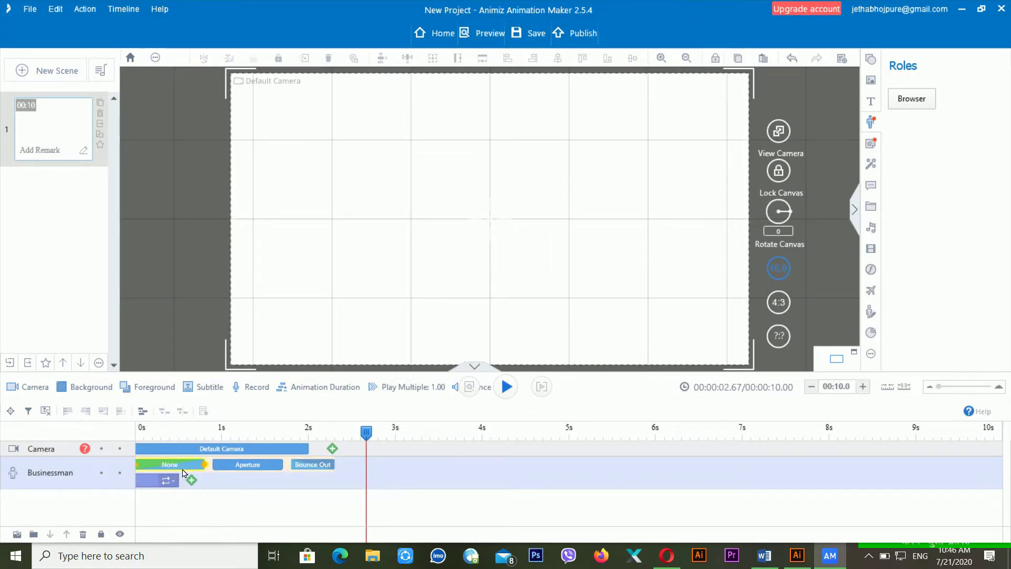
pyautogui.rightClick(185, 470)
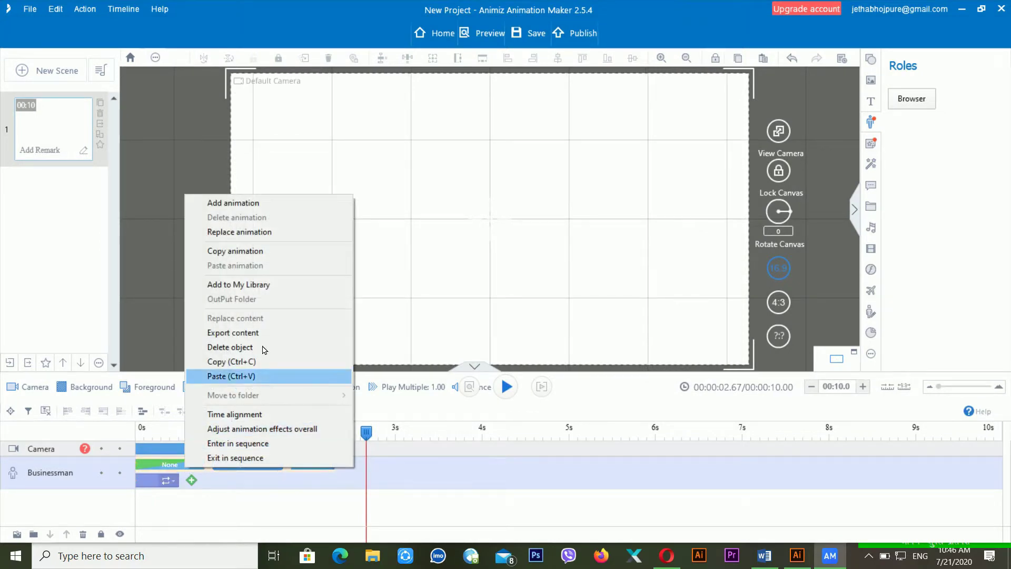
pyautogui.click(288, 231)
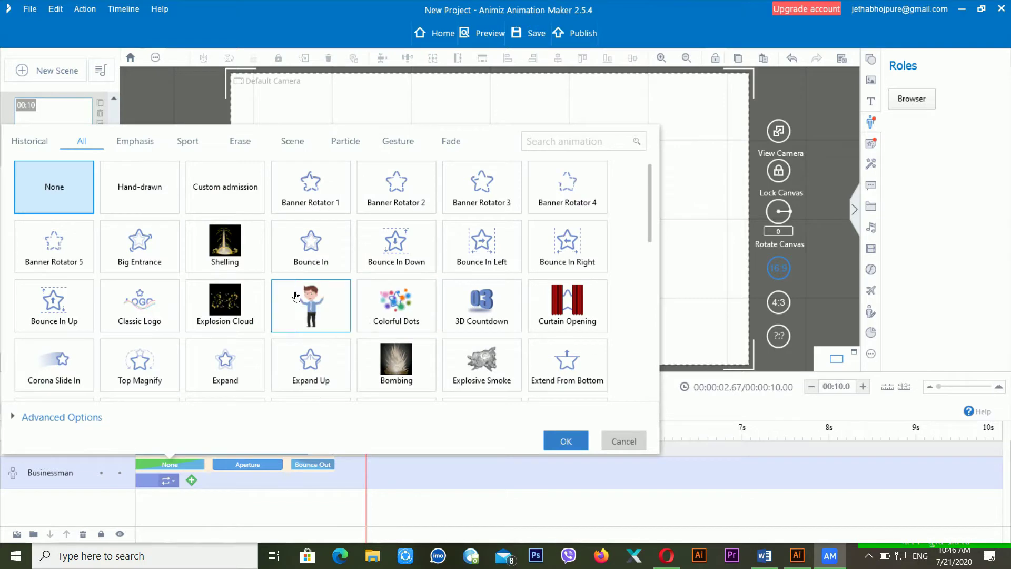
pyautogui.click(148, 209)
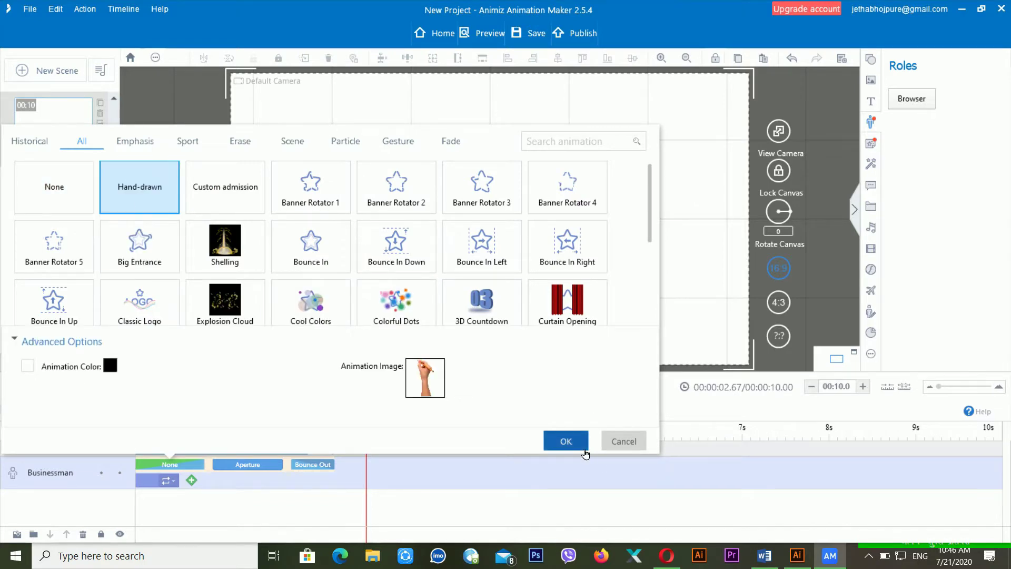
pyautogui.click(583, 447)
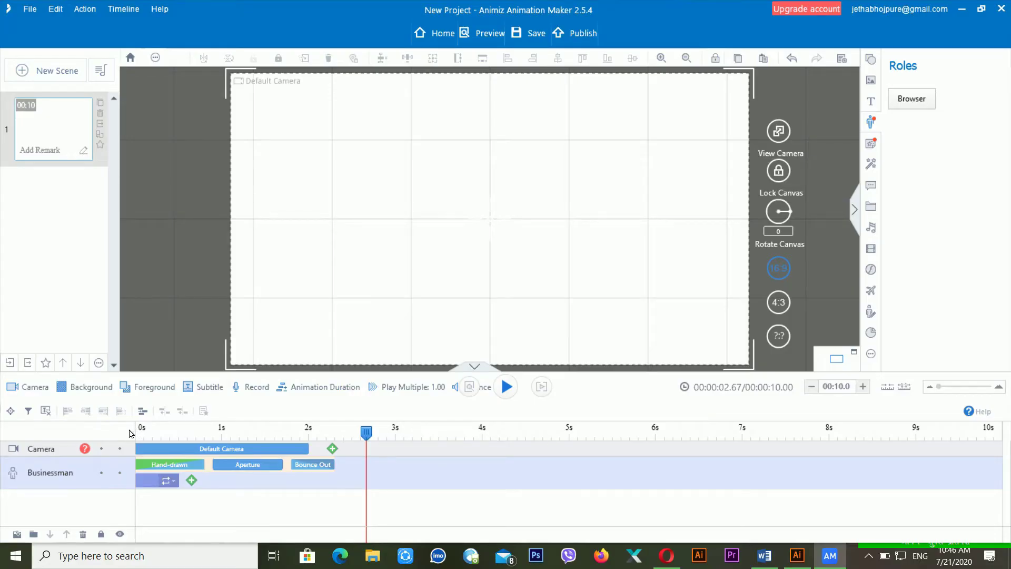
pyautogui.click(139, 436)
pyautogui.press('space')
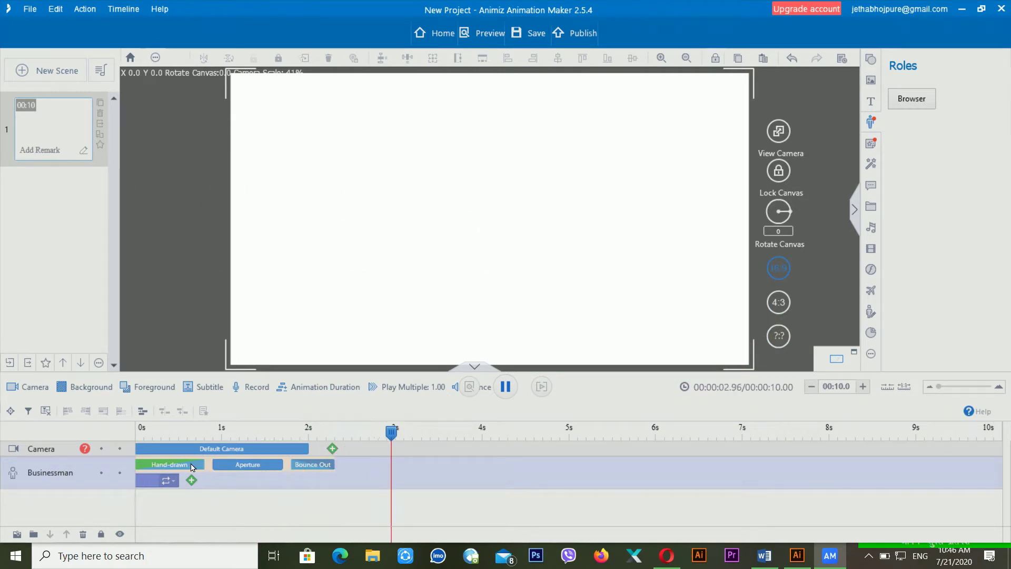
pyautogui.press('space')
# - Replace the Businessman's Aperture emphasis animation with Rotate and preview the change
pyautogui.click(235, 464)
pyautogui.rightClick(235, 466)
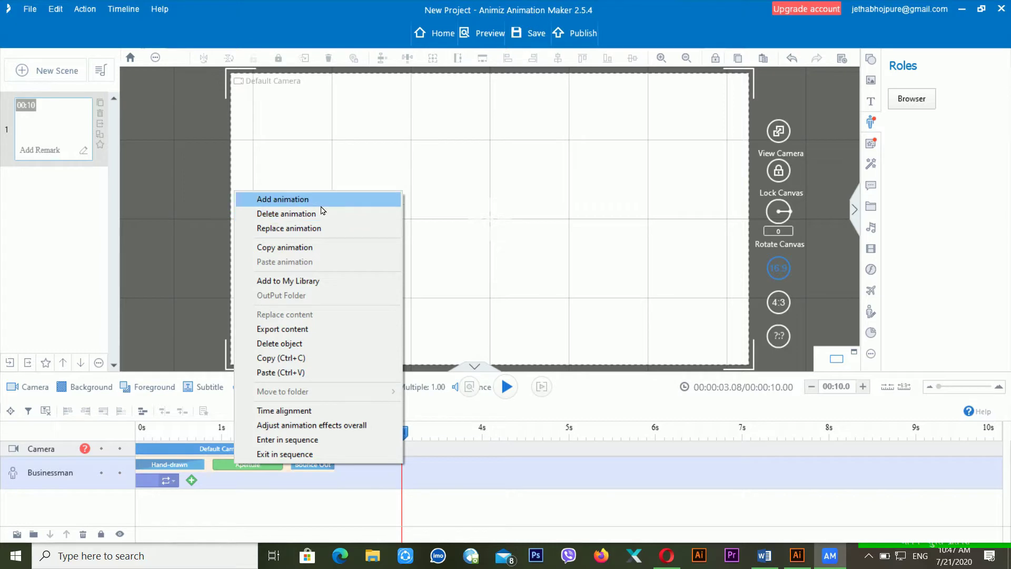
pyautogui.click(322, 228)
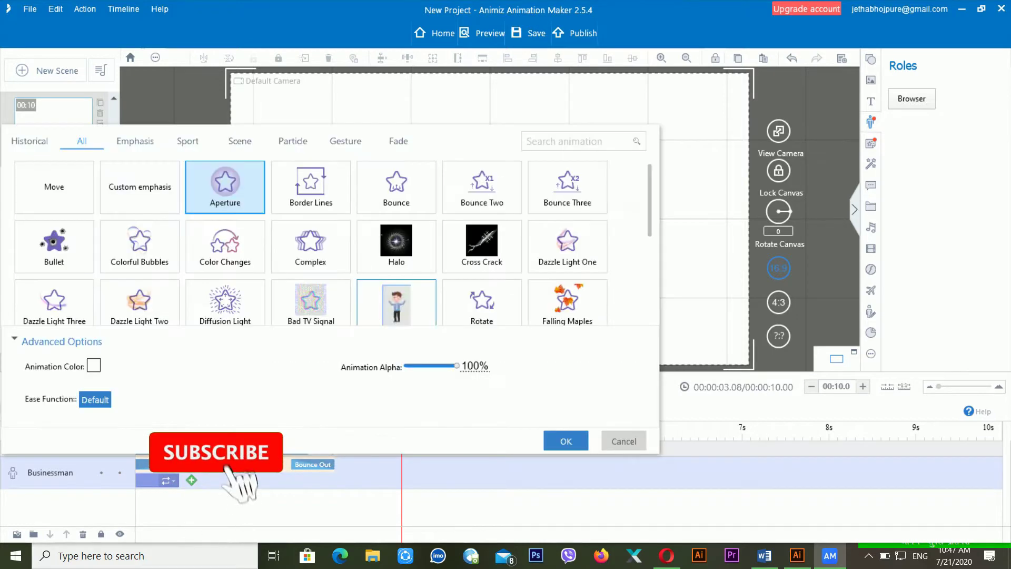
pyautogui.click(487, 300)
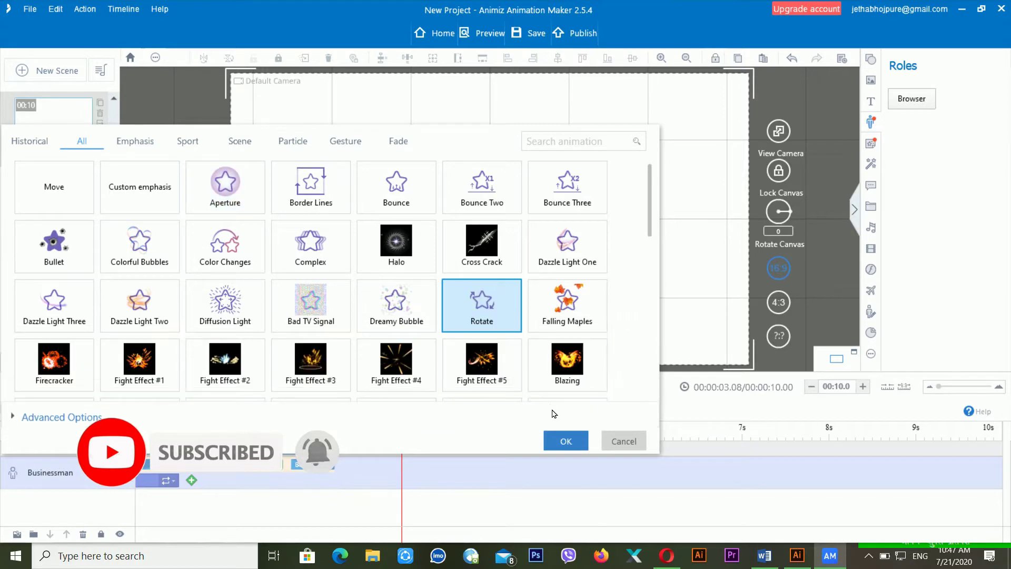
pyautogui.click(566, 442)
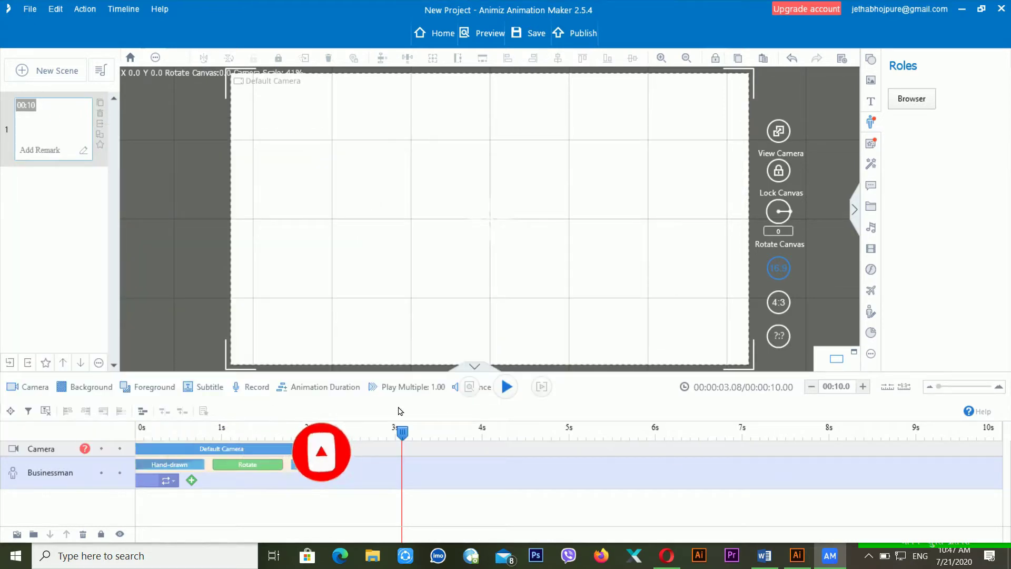
pyautogui.click(169, 432)
pyautogui.press('space')
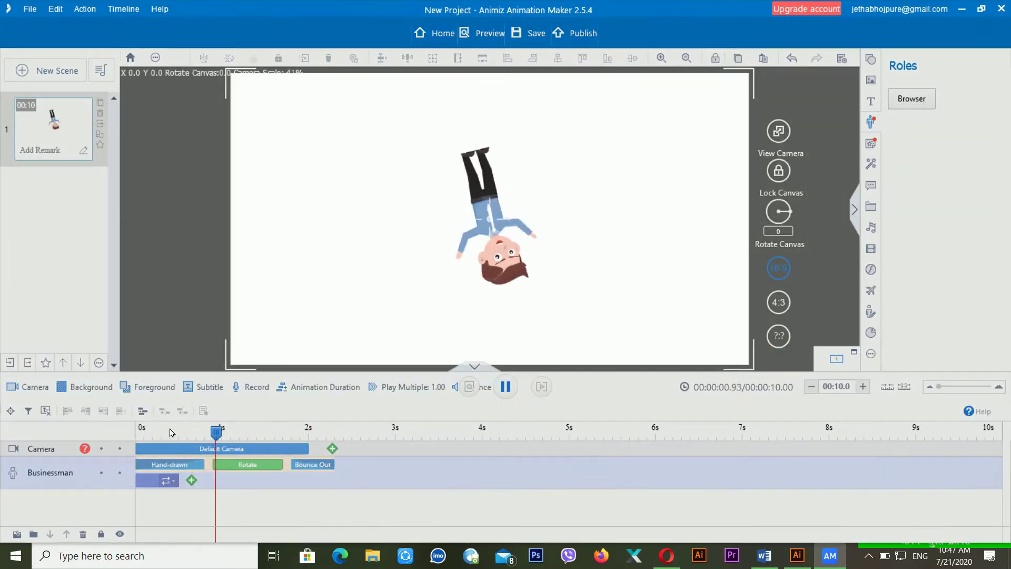
pyautogui.click(274, 446)
# - Shift the Businessman's animations to begin at about 0.47 s, stretch the Welcome action to about 2.4 s, and preview
pyautogui.click(292, 453)
pyautogui.click(163, 481)
pyautogui.click(148, 483)
pyautogui.moveTo(180, 481); pyautogui.dragTo(406, 486)
pyautogui.click(214, 404)
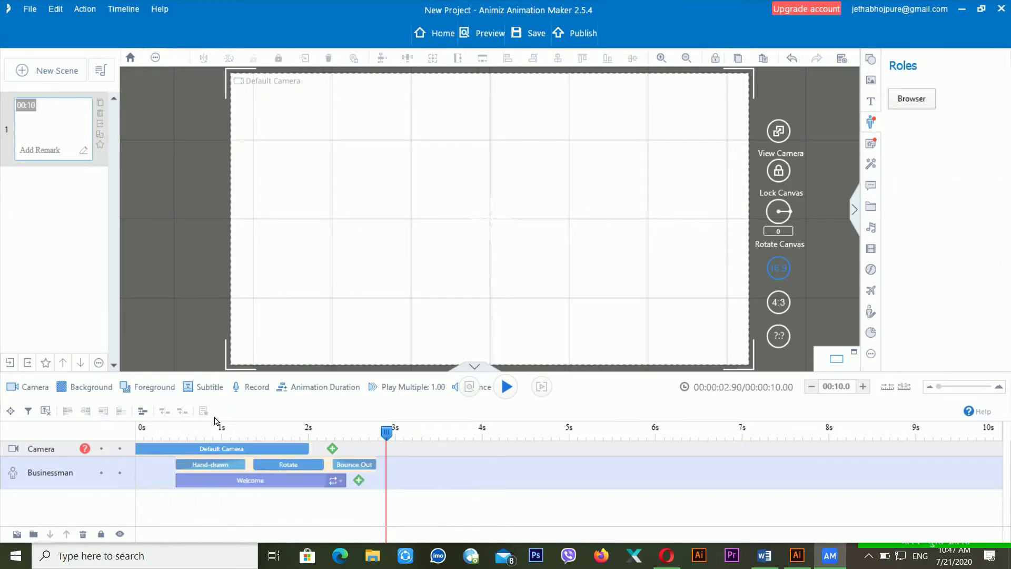
pyautogui.press('space')
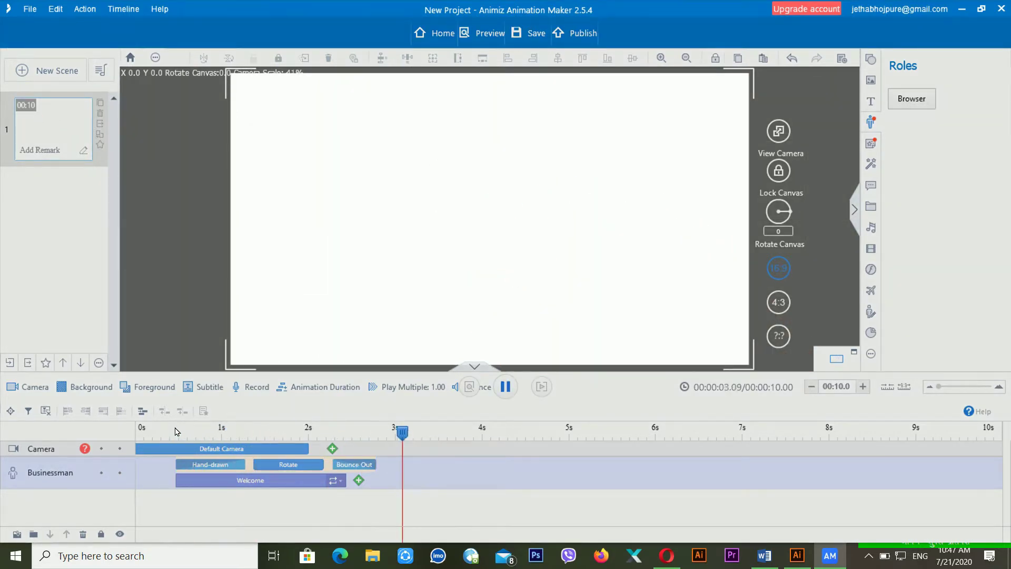
pyautogui.press('space')
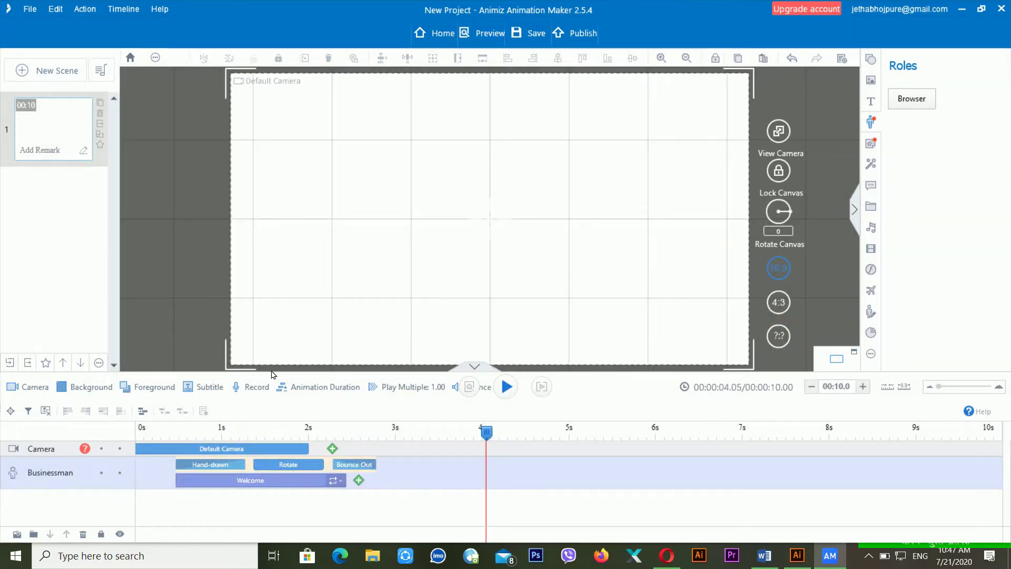
# - Delete the Businessman object from the timeline
pyautogui.click(352, 269)
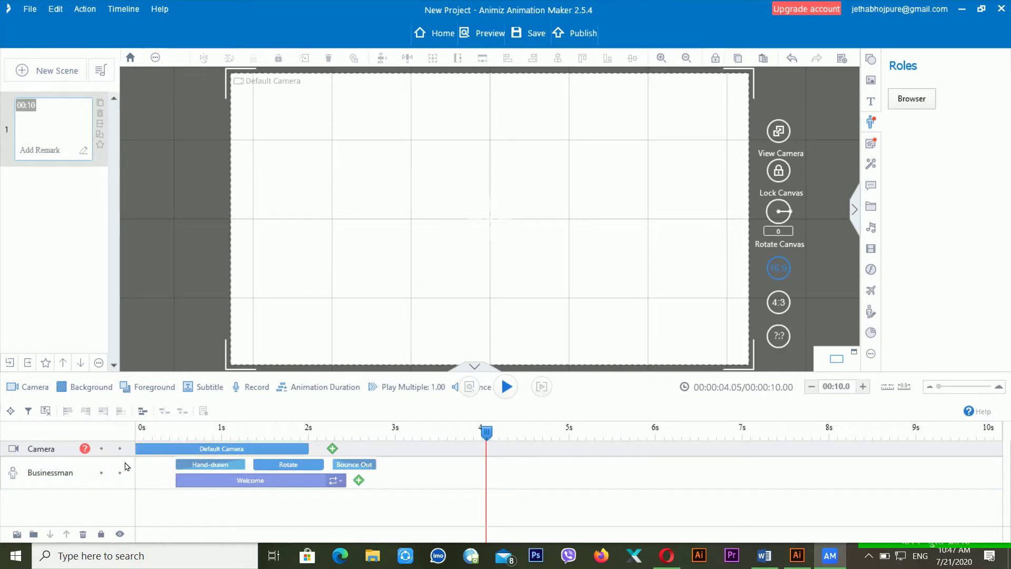
pyautogui.click(189, 480)
pyautogui.click(67, 472)
pyautogui.click(71, 471)
pyautogui.rightClick(71, 473)
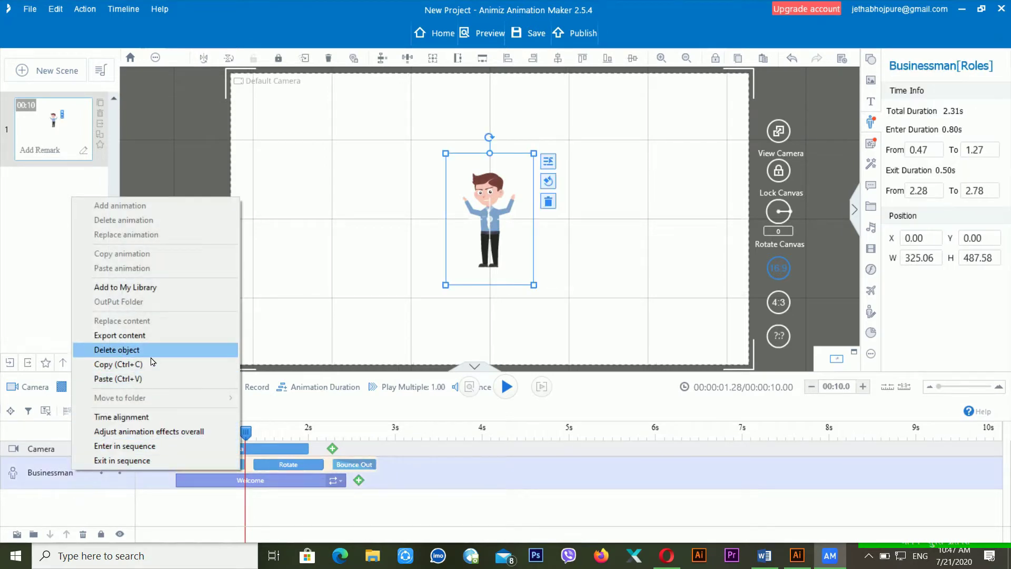
pyautogui.click(117, 350)
# - Add the Businessman role at the start of the timeline with an action from the Talk category
pyautogui.click(140, 430)
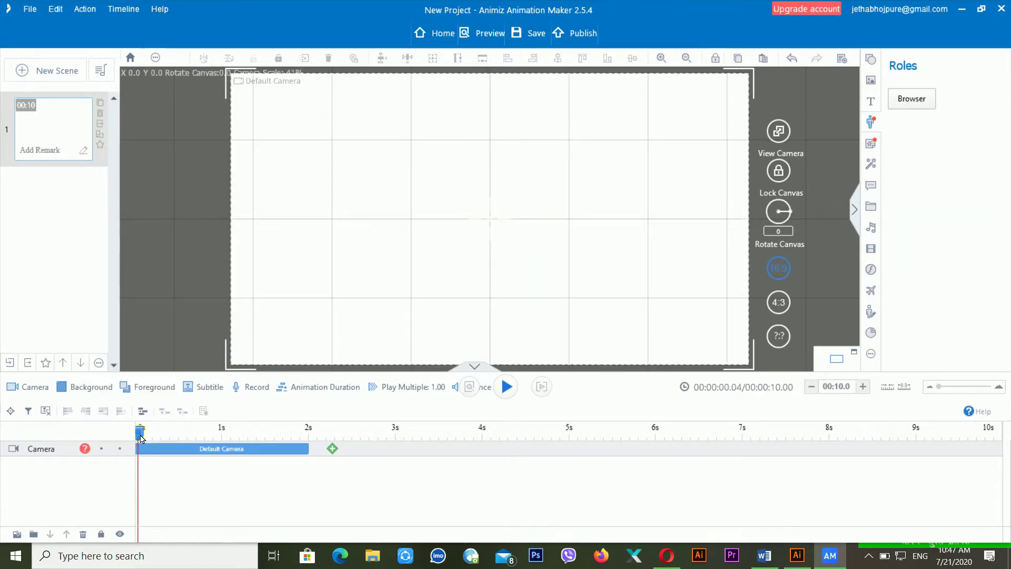
pyautogui.click(871, 124)
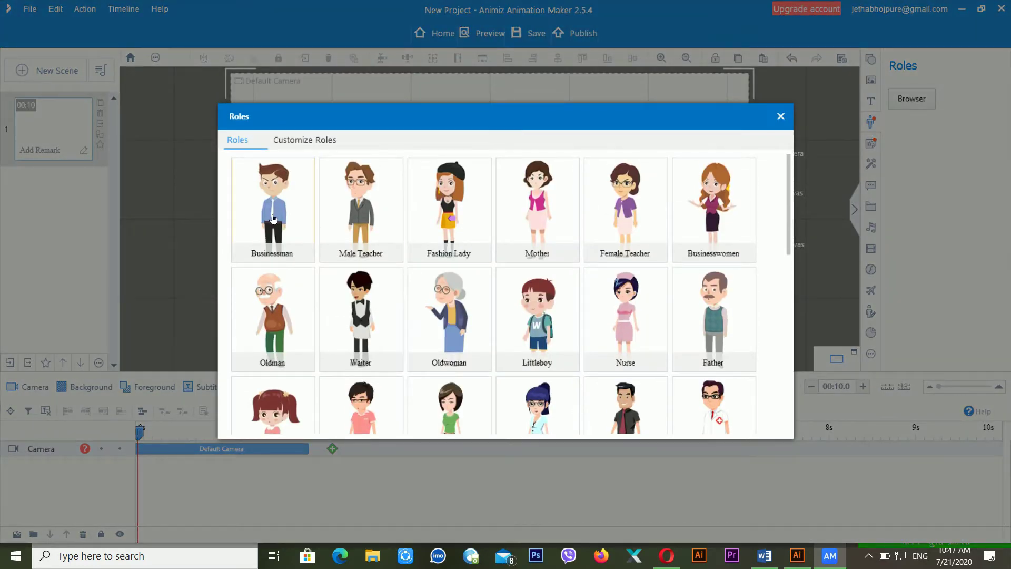
pyautogui.click(273, 219)
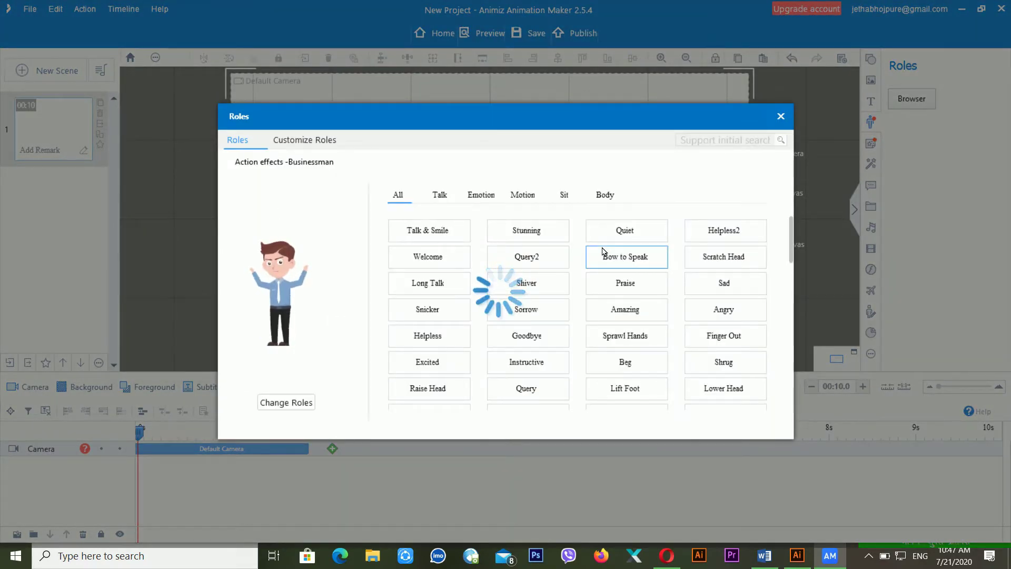
pyautogui.click(442, 196)
pyautogui.click(440, 233)
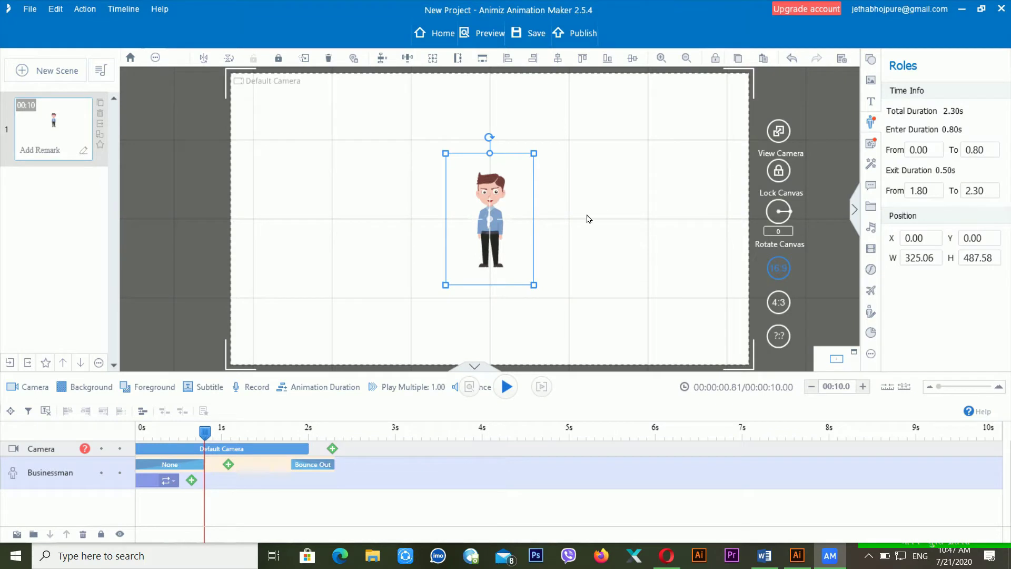
# - Enlarge the Businessman on the canvas to about 647 wide by 971 high
pyautogui.moveTo(533, 284); pyautogui.dragTo(589, 352)
pyautogui.click(589, 352)
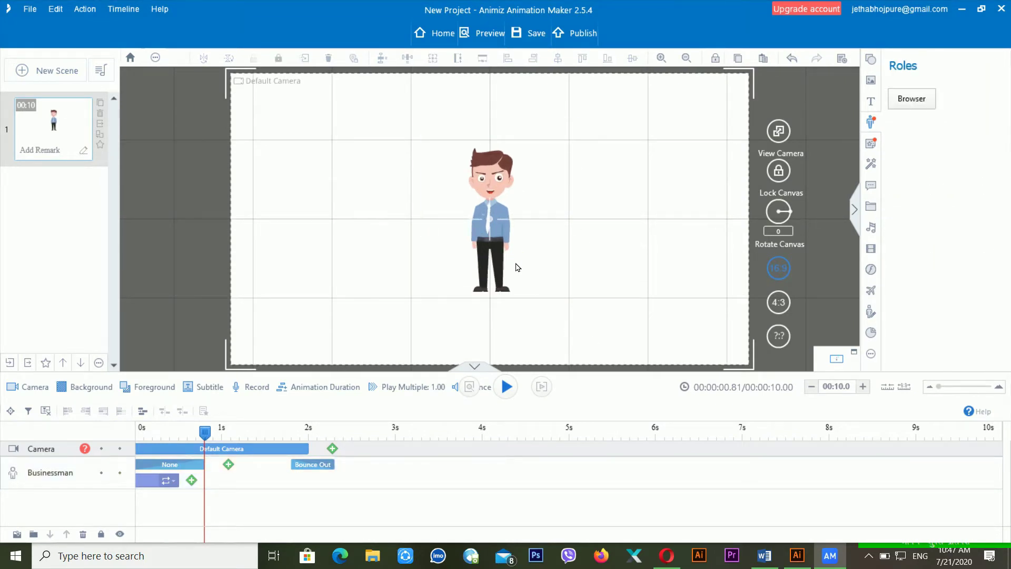
pyautogui.click(495, 232)
pyautogui.moveTo(558, 319); pyautogui.dragTo(579, 356)
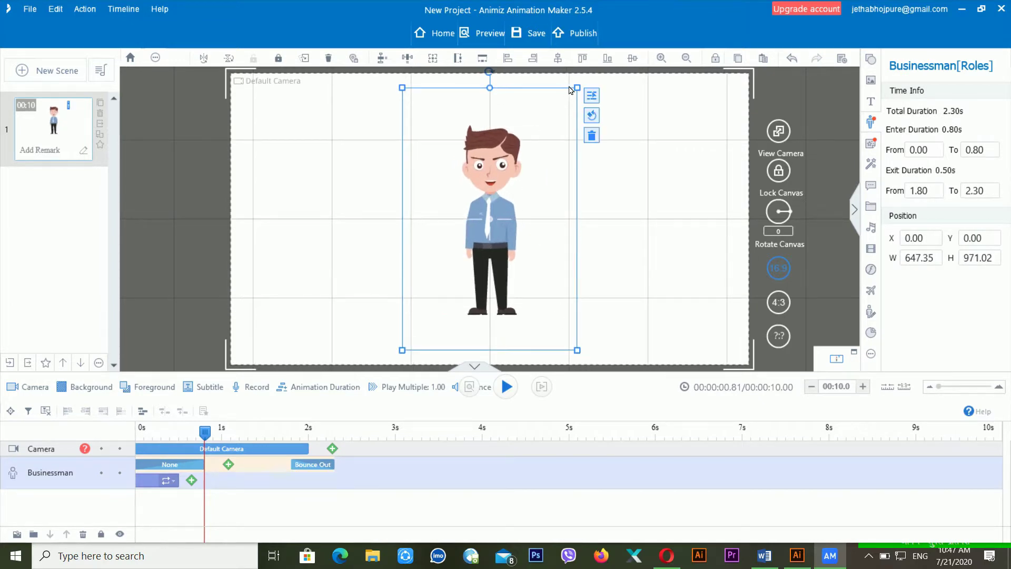
# - Move the Businessman to the lower-left of the canvas, at about X -772, Y 217, and enlarge him further
pyautogui.moveTo(515, 161); pyautogui.dragTo(367, 196)
pyautogui.moveTo(428, 123); pyautogui.dragTo(431, 121)
pyautogui.moveTo(446, 110); pyautogui.dragTo(476, 90)
pyautogui.click(391, 156)
pyautogui.moveTo(347, 175); pyautogui.dragTo(289, 199)
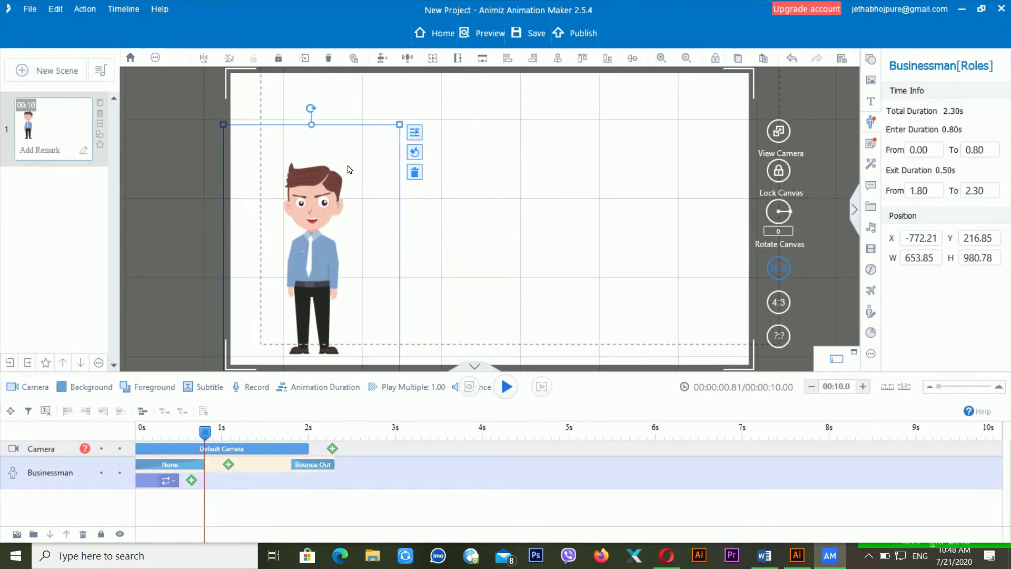
pyautogui.moveTo(401, 125); pyautogui.dragTo(408, 115)
pyautogui.moveTo(420, 111); pyautogui.dragTo(438, 95)
pyautogui.click(383, 179)
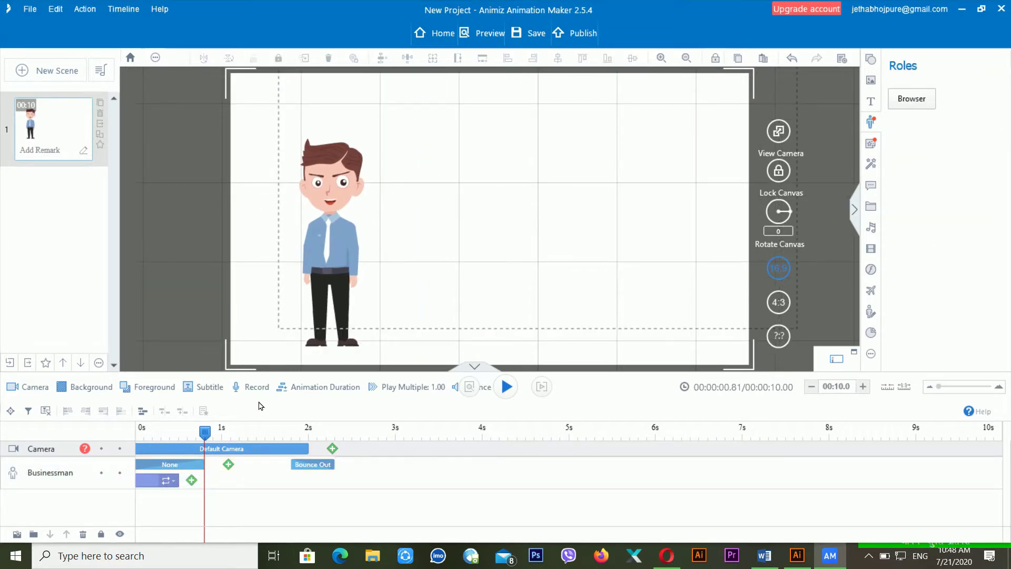
pyautogui.click(160, 434)
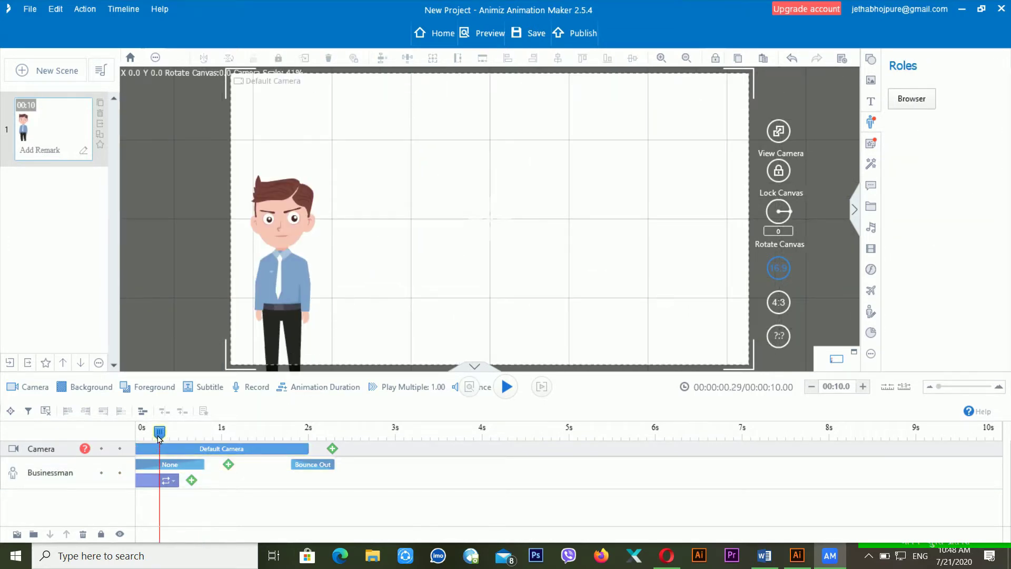
# - Replace the Businessman's None entrance animation with Bounce In
pyautogui.press('space')
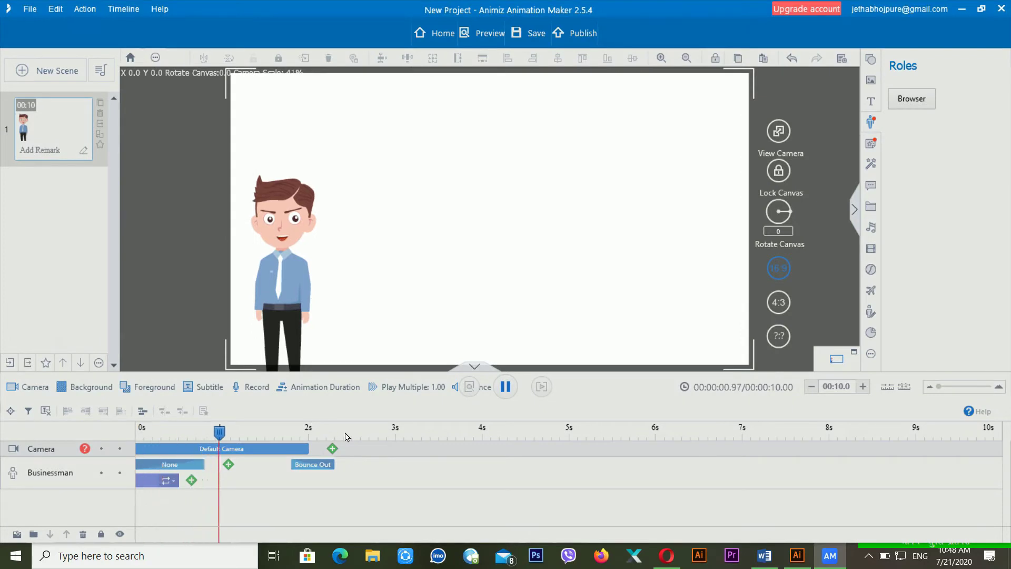
pyautogui.click(187, 466)
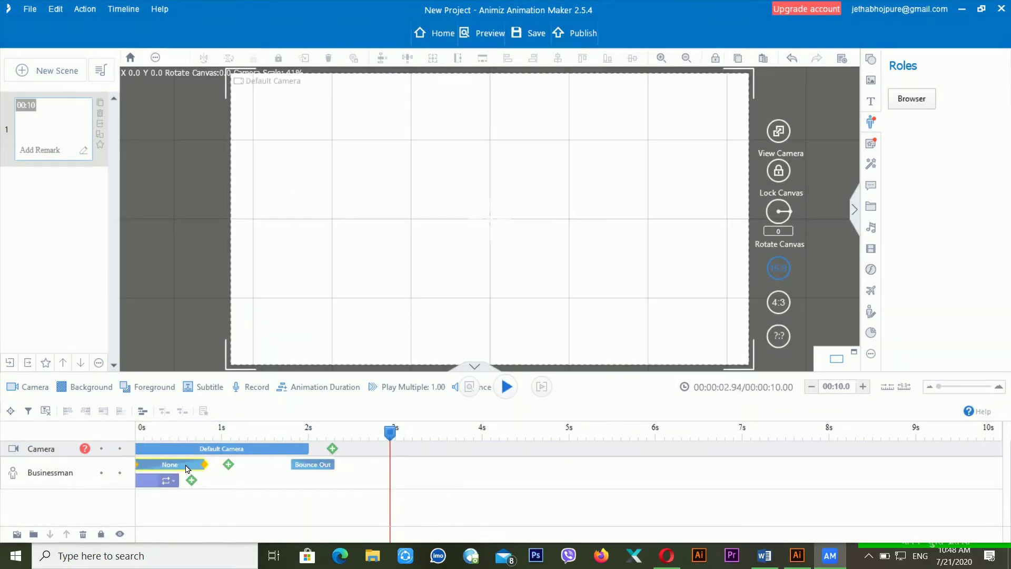
pyautogui.rightClick(201, 464)
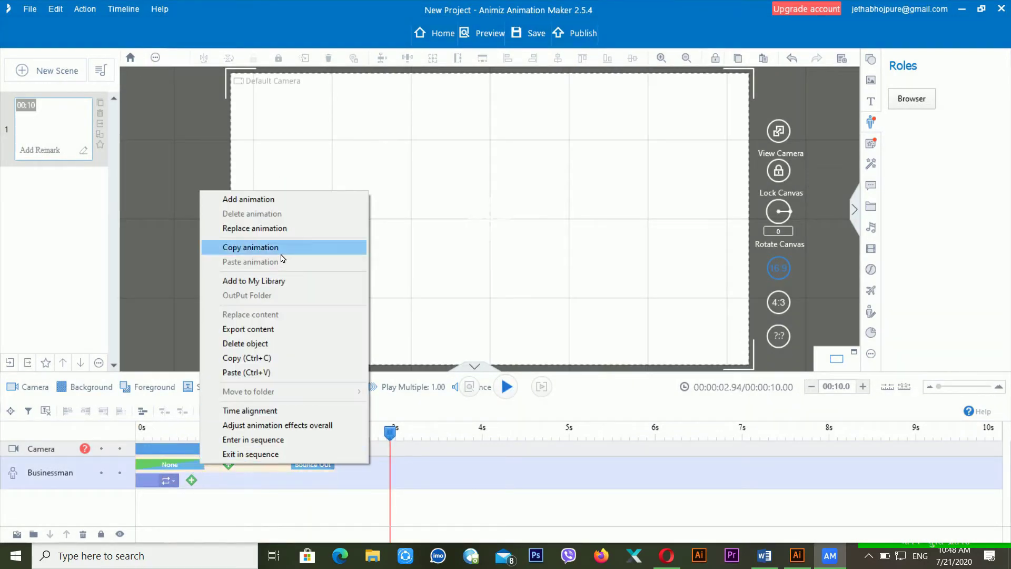
pyautogui.click(287, 228)
pyautogui.moveTo(334, 258)
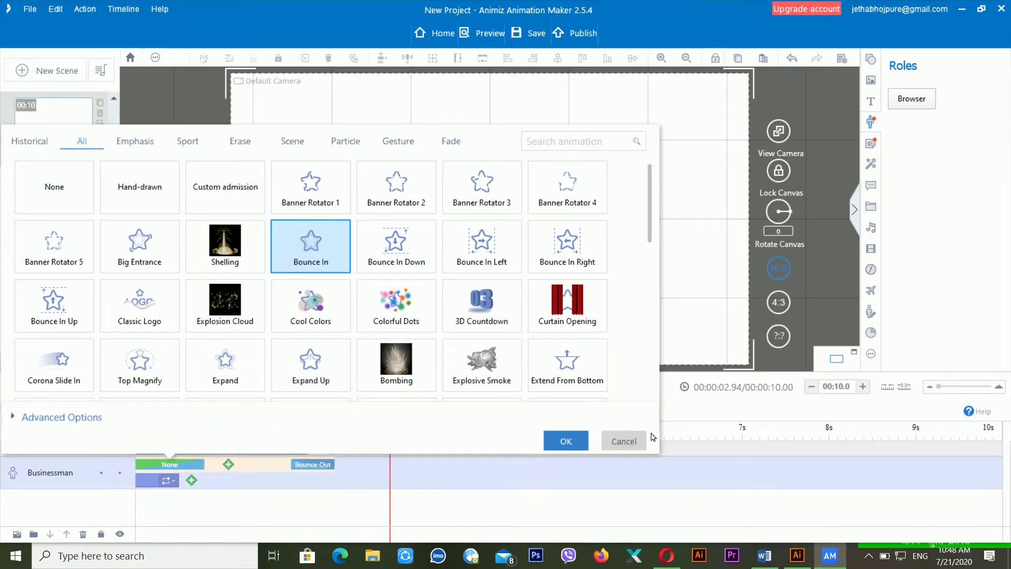
pyautogui.click(574, 440)
# - Add a Bad TV Signal emphasis animation between the Businessman's entrance and exit animations
pyautogui.click(230, 466)
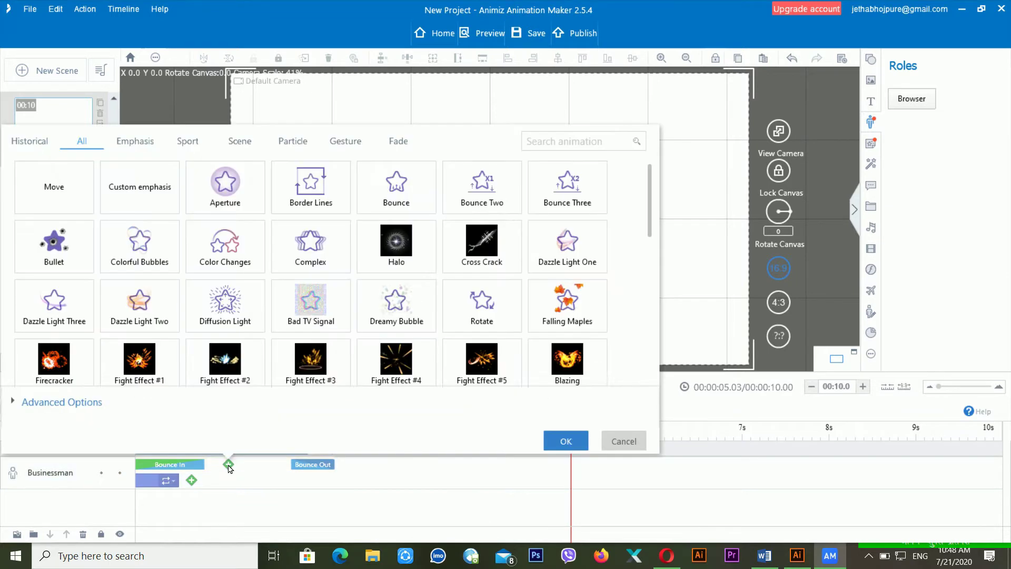
pyautogui.click(322, 308)
pyautogui.click(560, 445)
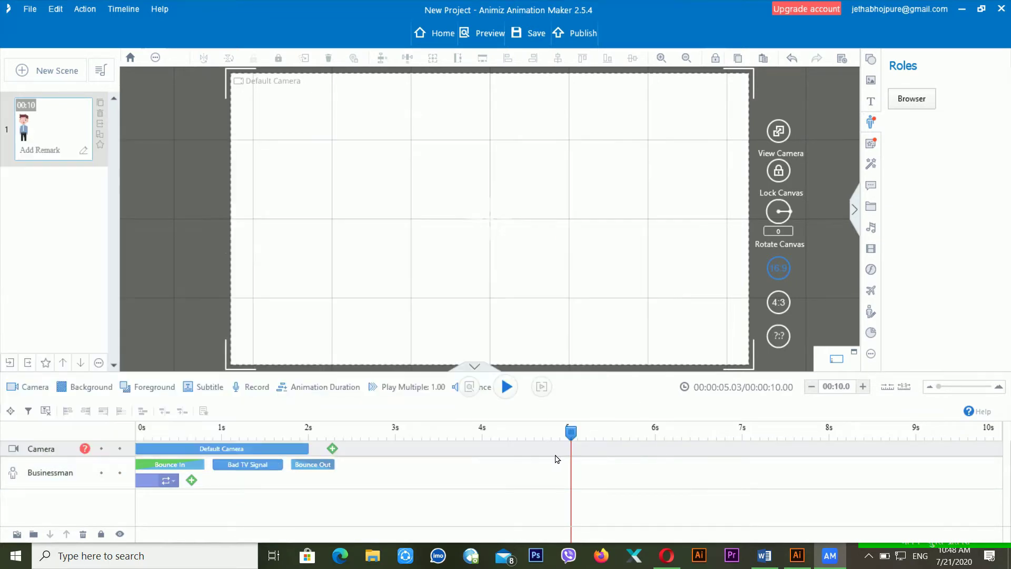
# - Play the scene from about 0.8 s to preview the Businessman's emphasis and exit animations
pyautogui.click(208, 429)
pyautogui.press('space')
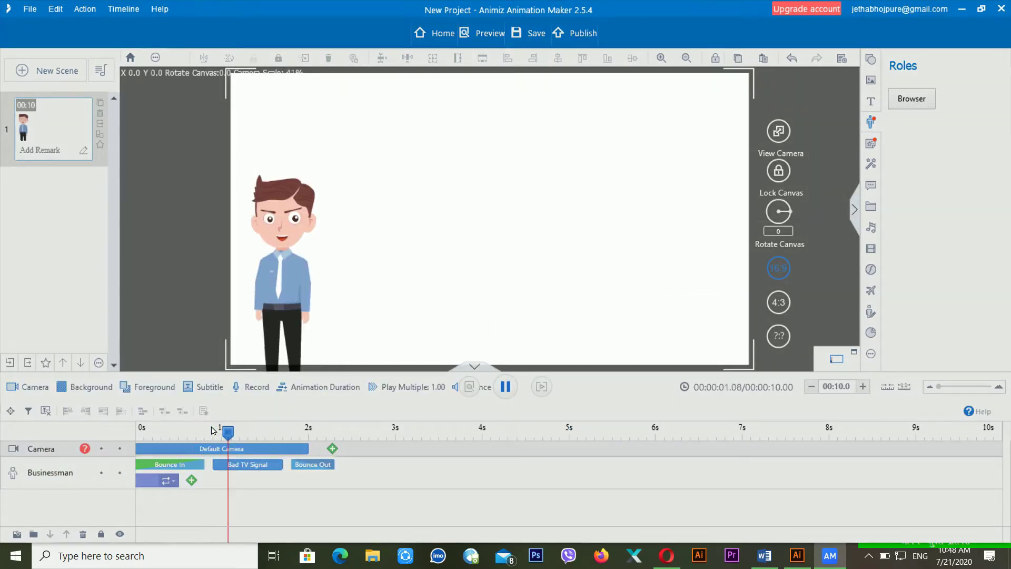
pyautogui.press('space')
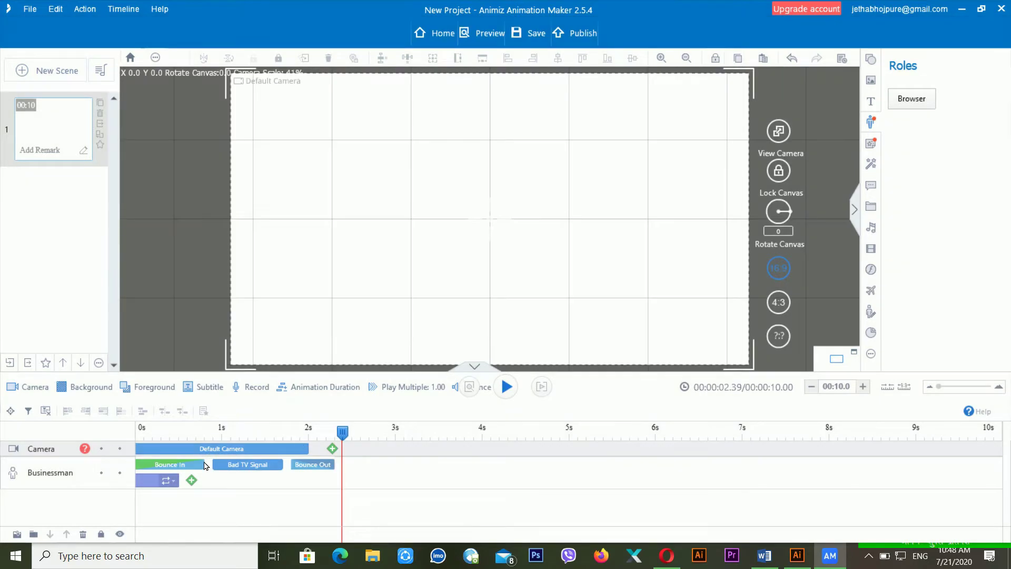
# - Delete the Businessman object with its animations from the timeline
pyautogui.click(50, 474)
pyautogui.rightClick(50, 474)
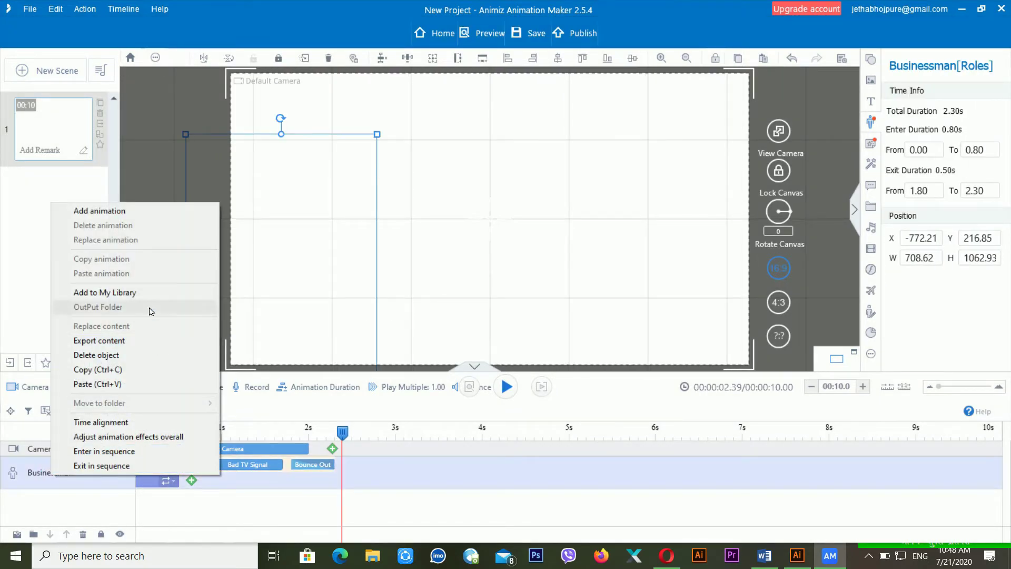
pyautogui.click(126, 355)
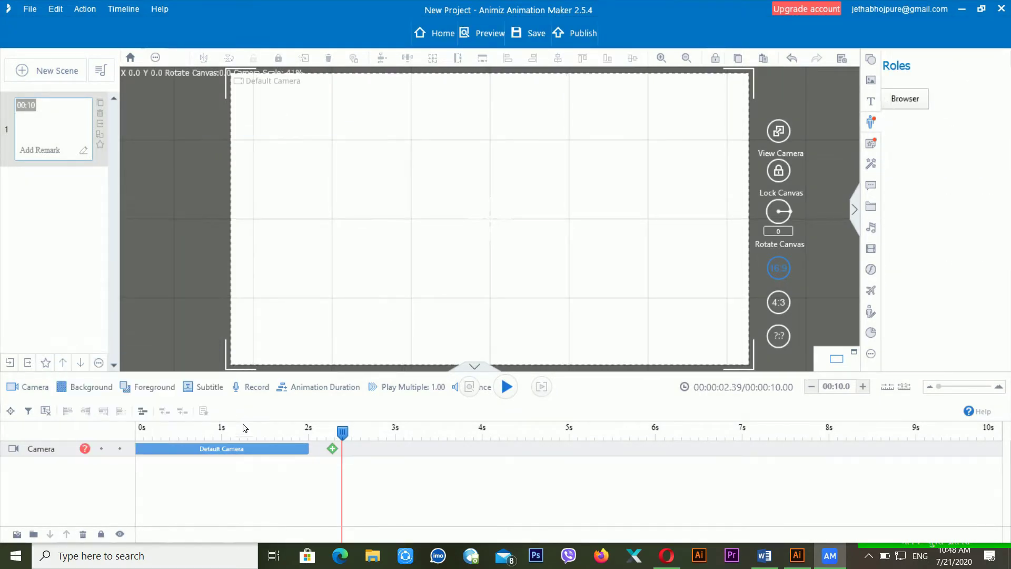
# - Add the Businessman role at the start of the timeline with the Talk & Smile action
pyautogui.click(138, 429)
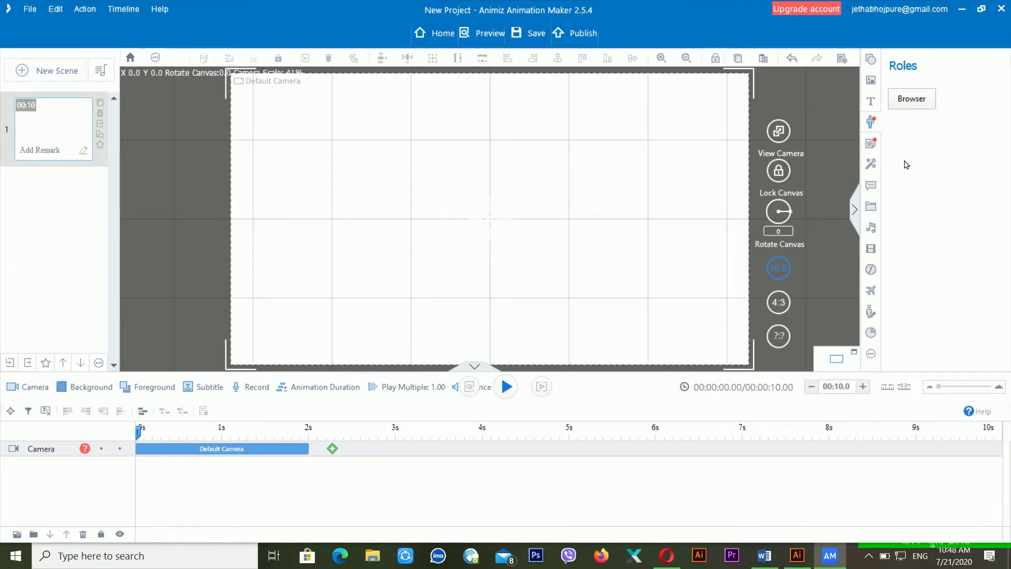
pyautogui.click(871, 124)
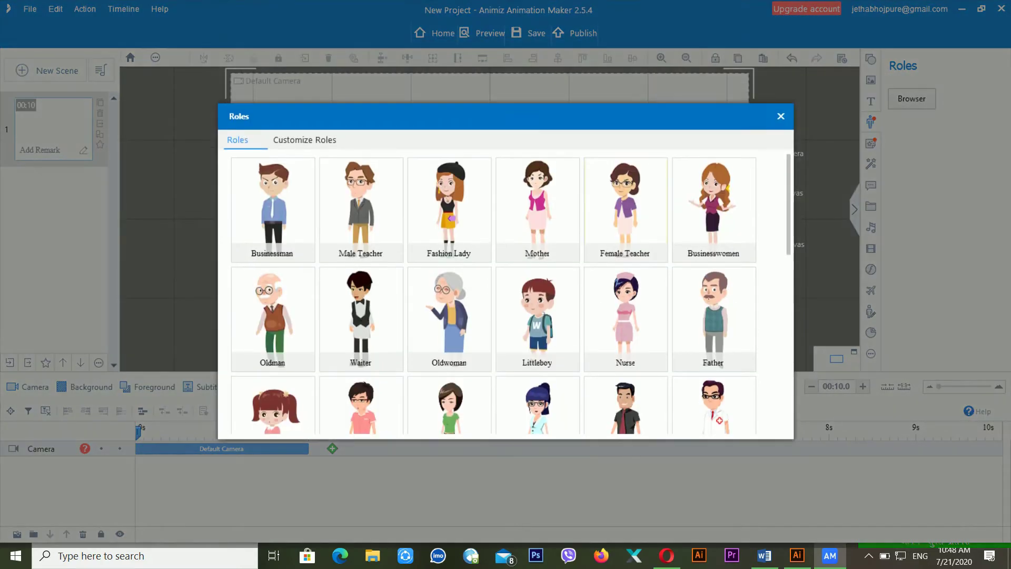
pyautogui.click(290, 196)
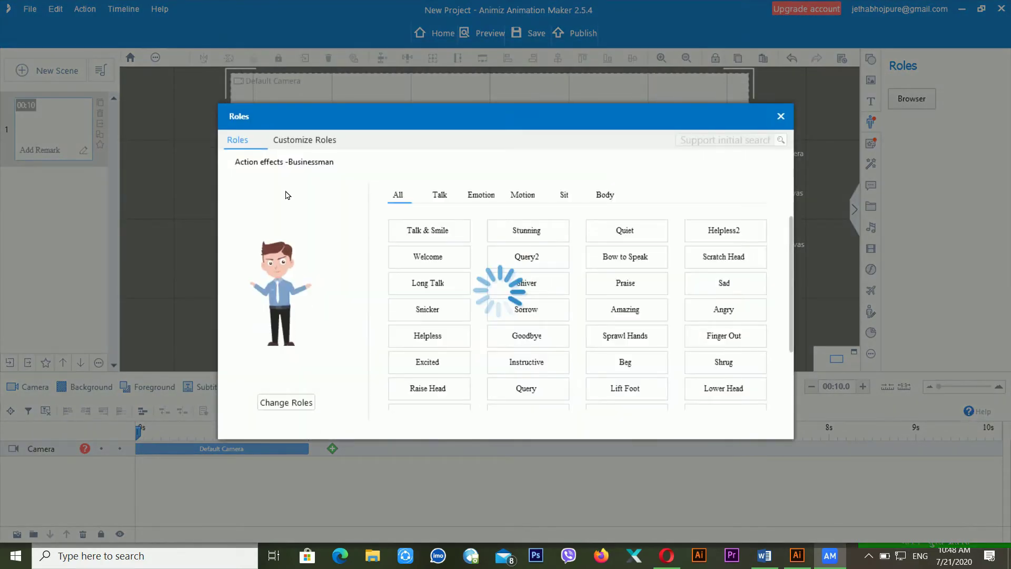
pyautogui.click(445, 198)
pyautogui.click(427, 232)
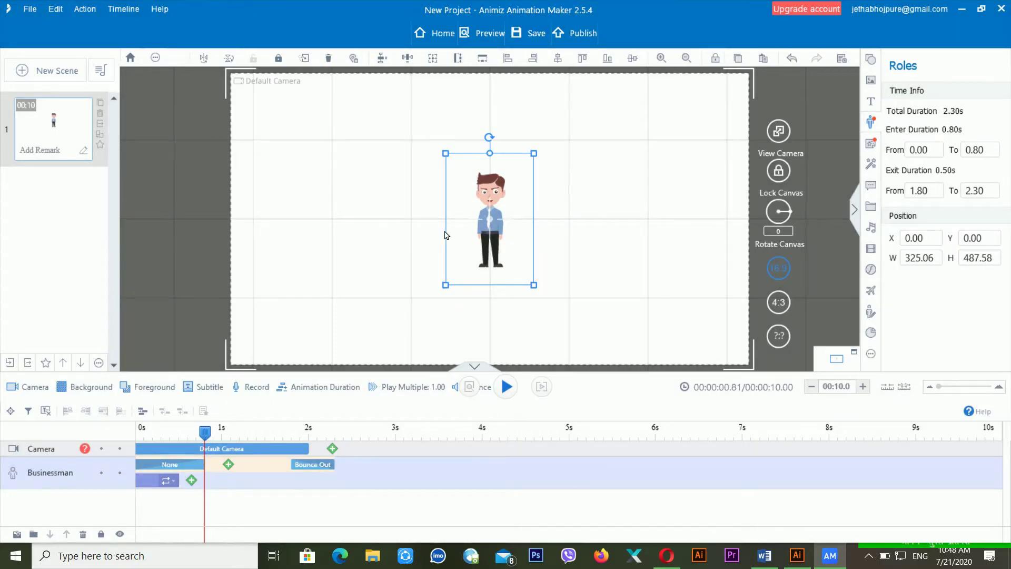
# - Play the scene from the start to preview the Businessman's talking action
pyautogui.press('space')
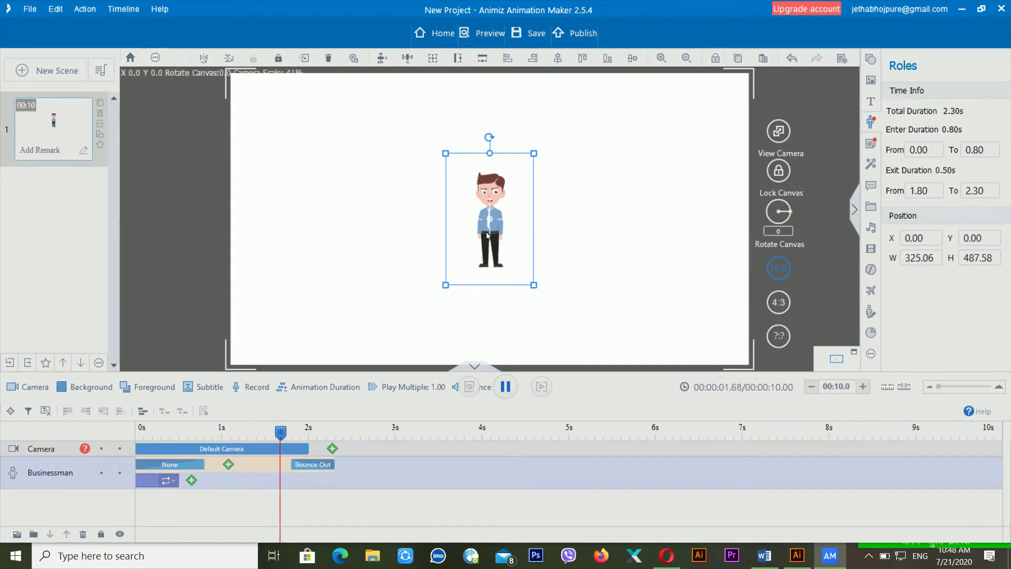
pyautogui.press('space')
pyautogui.click(140, 435)
pyautogui.press('space')
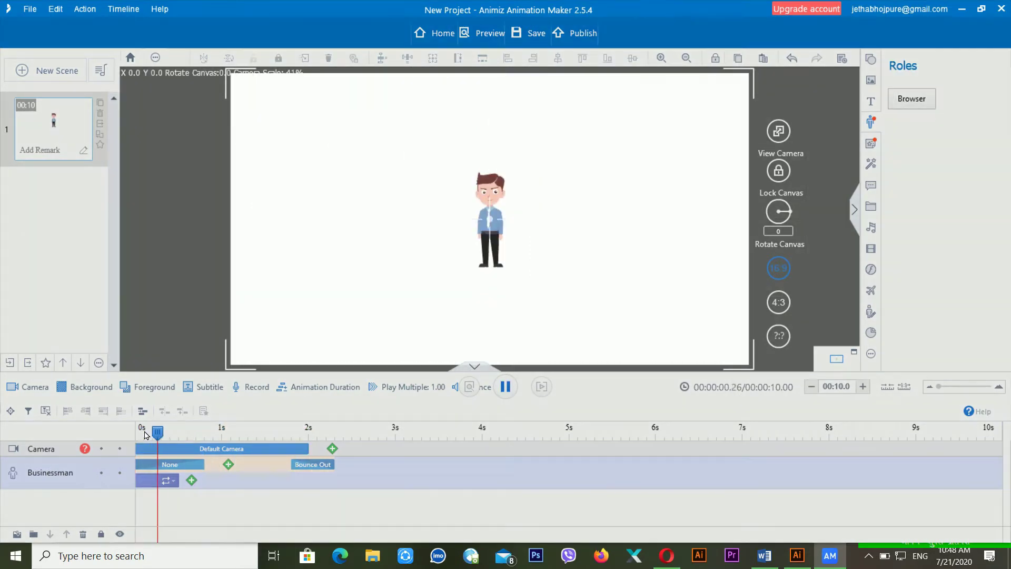
pyautogui.click(173, 449)
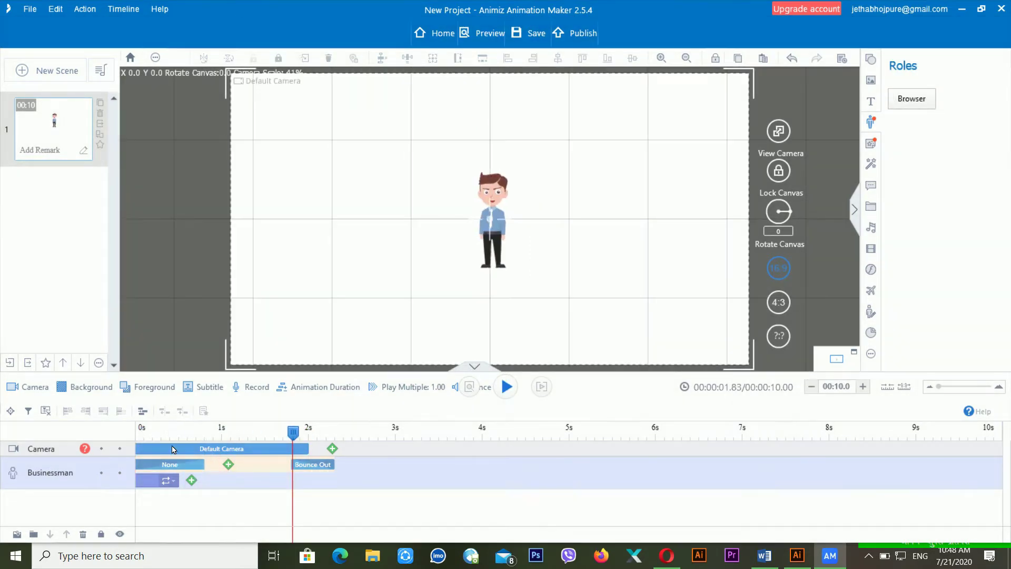
# - Extend the Businessman's Talk & Smile action on the timeline to end at about 1.4 s
pyautogui.click(194, 468)
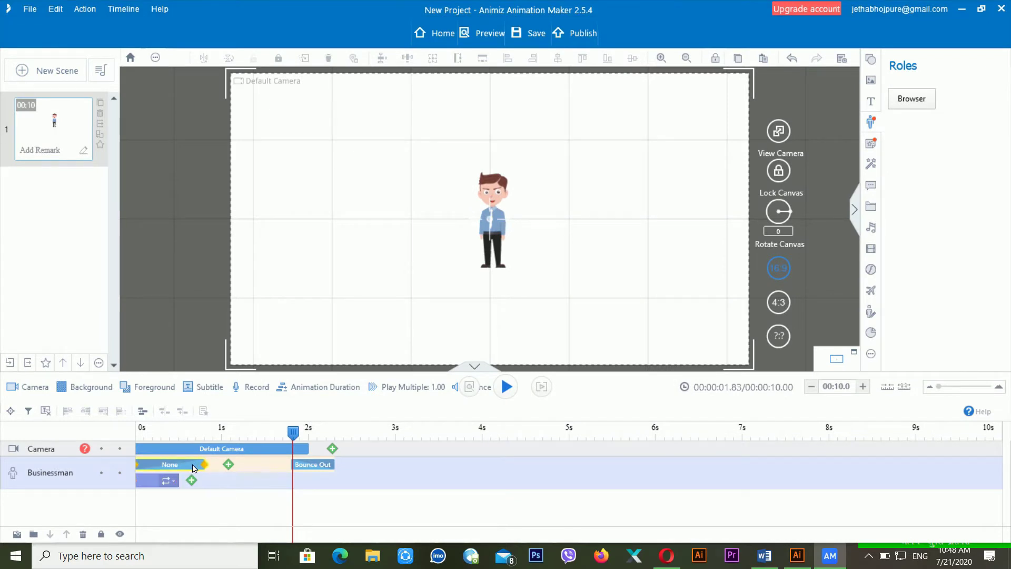
pyautogui.moveTo(179, 485); pyautogui.dragTo(319, 490)
pyautogui.moveTo(235, 485); pyautogui.dragTo(145, 480)
pyautogui.click(145, 480)
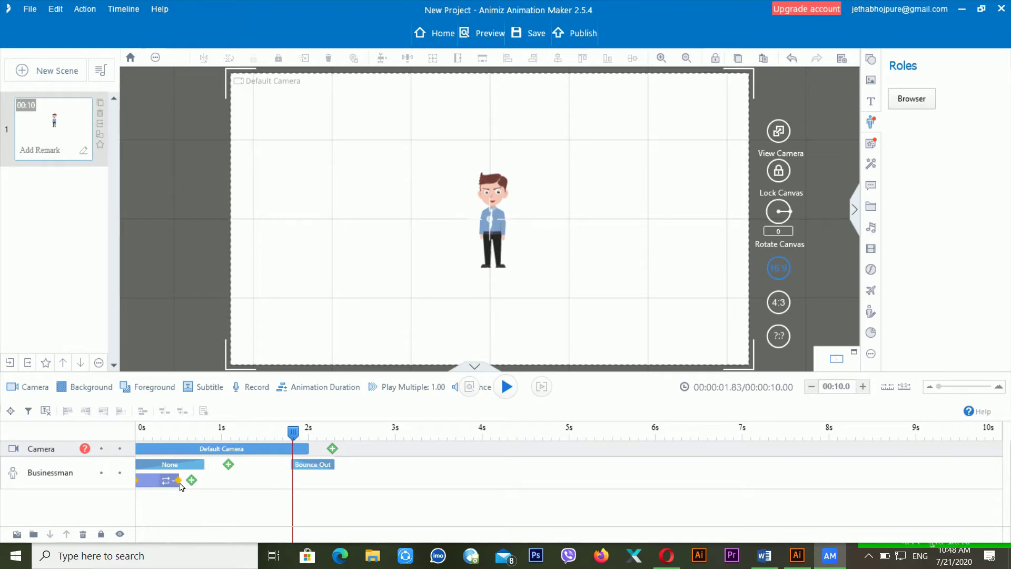
pyautogui.moveTo(179, 484); pyautogui.dragTo(257, 482)
pyautogui.click(194, 482)
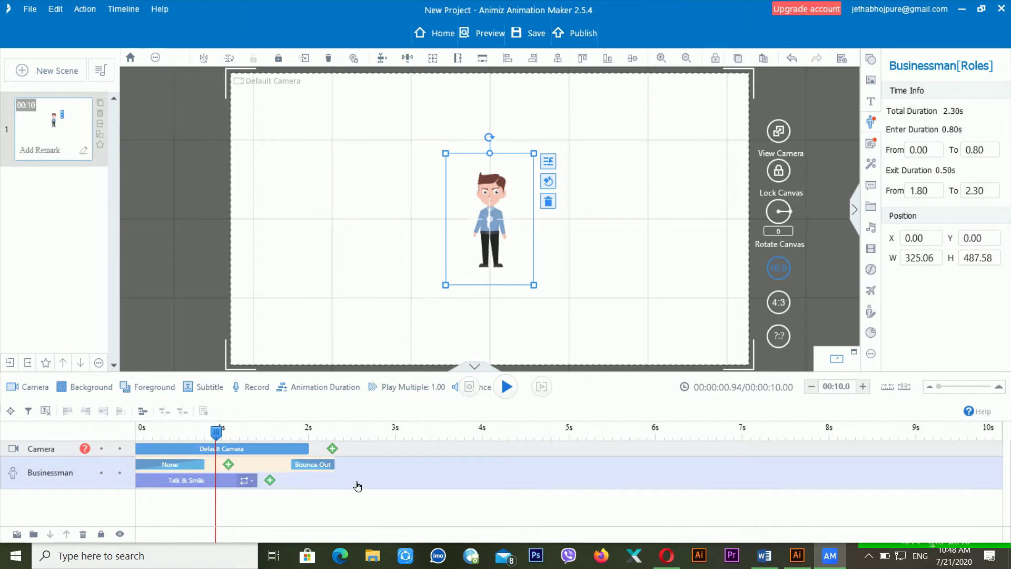
# - Play the scene from about 0.6 s to preview the lengthened Talk & Smile action
pyautogui.click(185, 437)
pyautogui.press('space')
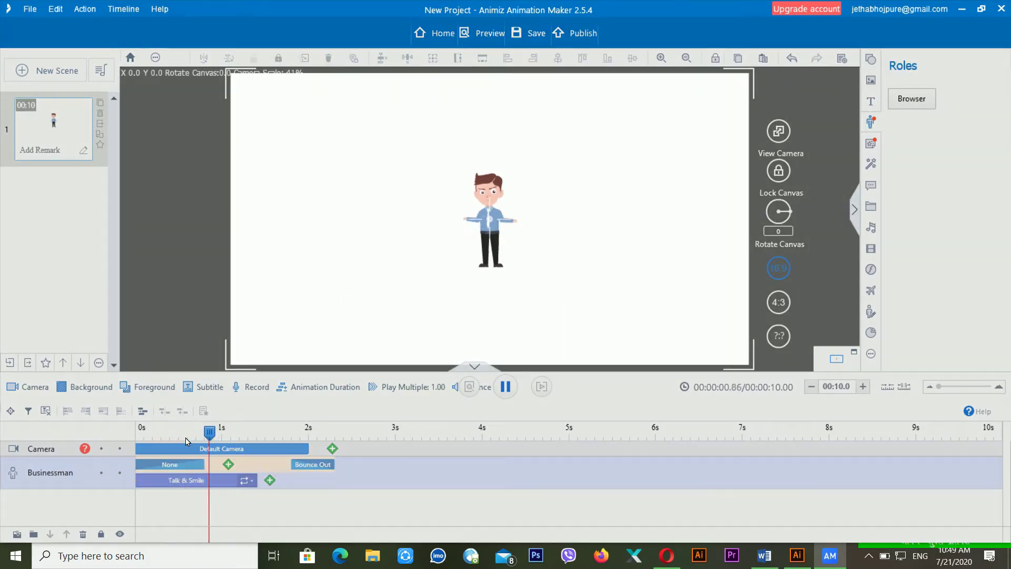
pyautogui.press('space')
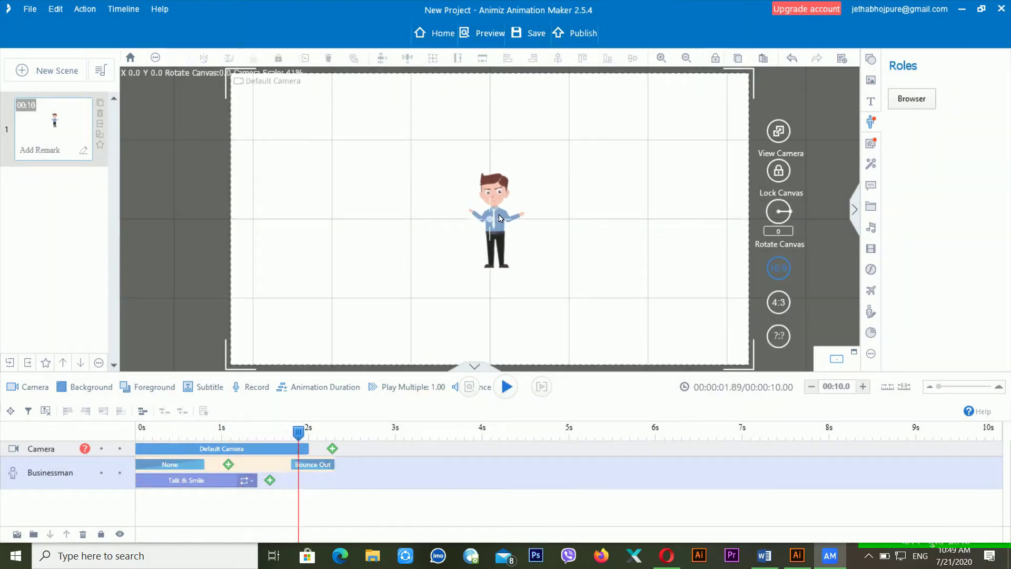
pyautogui.click(559, 151)
pyautogui.click(488, 189)
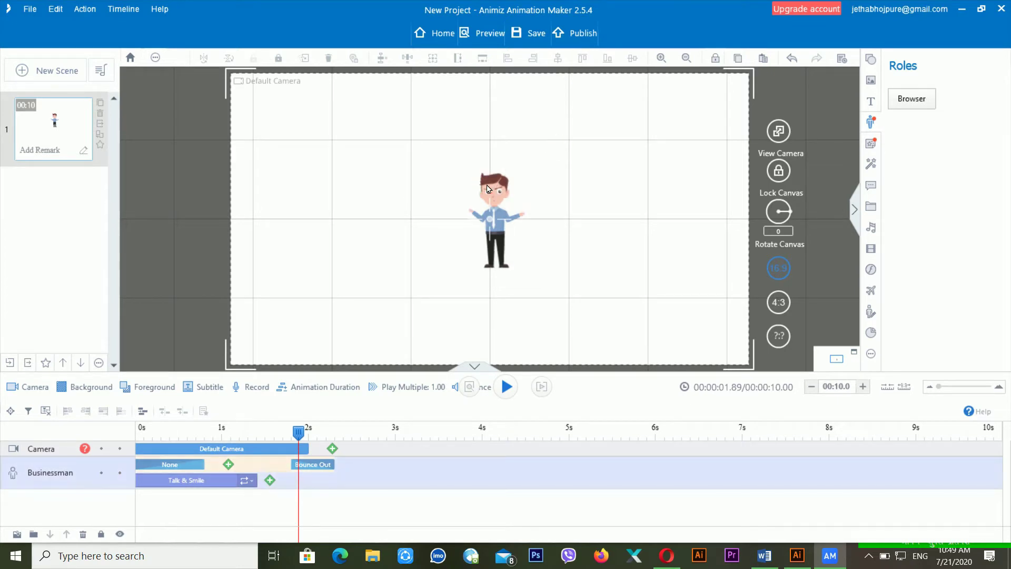
pyautogui.click(487, 188)
pyautogui.click(555, 158)
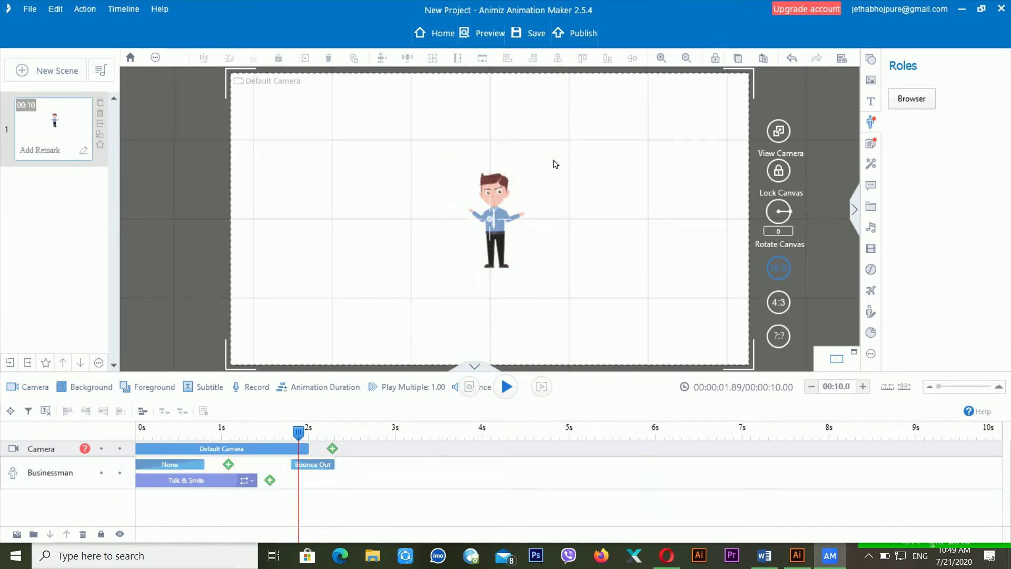
pyautogui.click(182, 480)
pyautogui.click(496, 250)
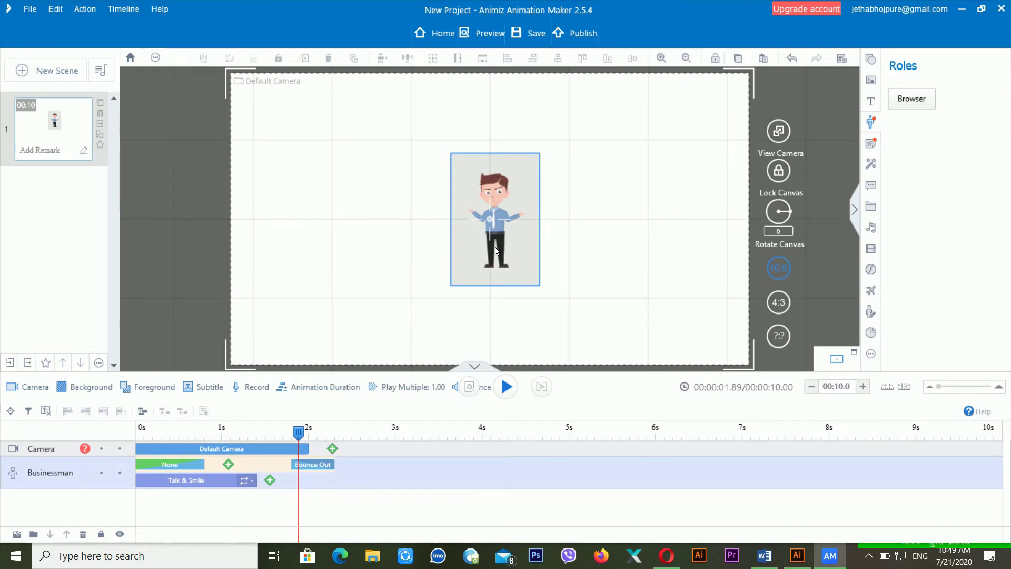
pyautogui.click(314, 258)
pyautogui.click(421, 167)
pyautogui.click(504, 179)
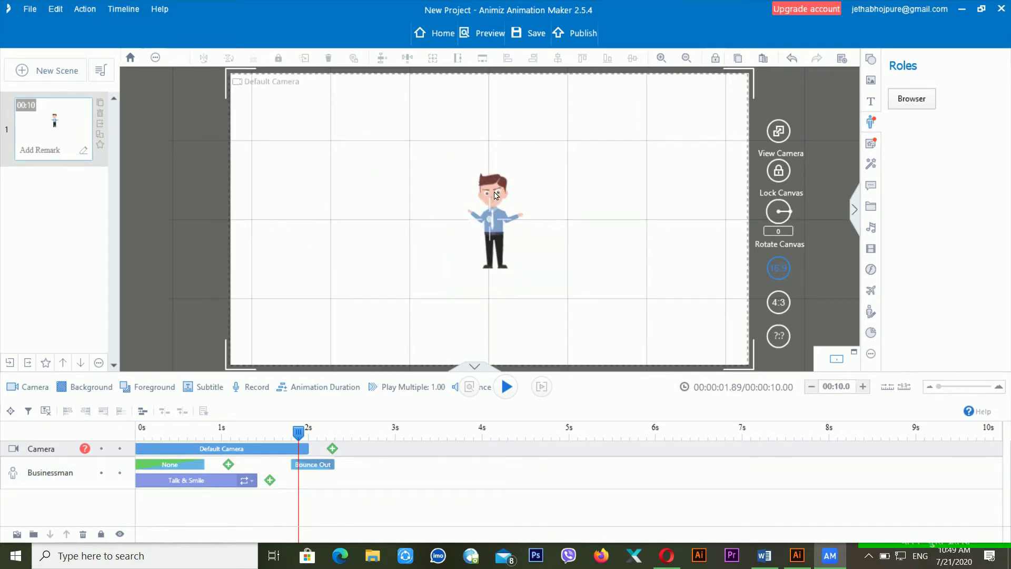
pyautogui.click(495, 195)
pyautogui.click(516, 297)
pyautogui.click(488, 239)
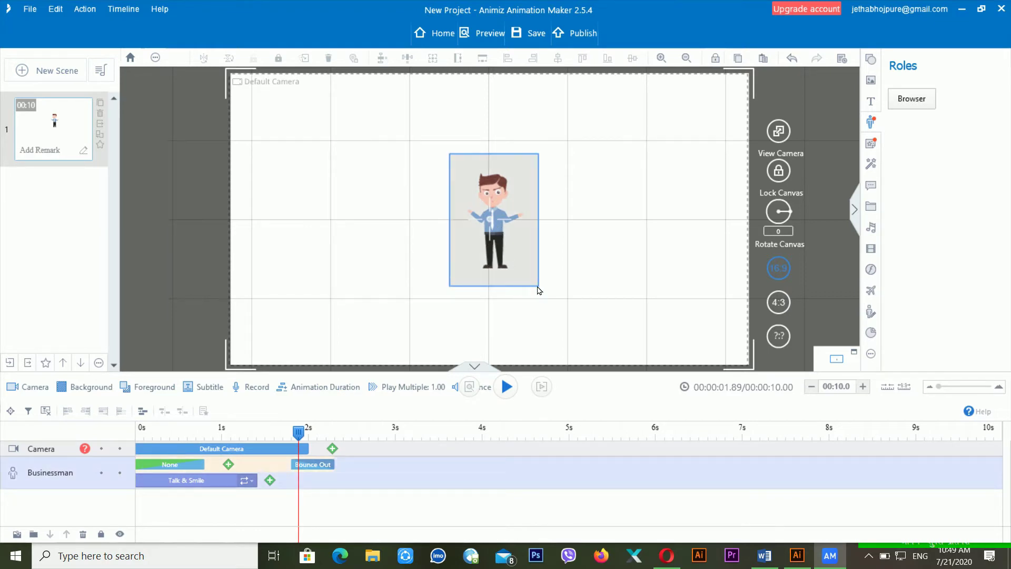
pyautogui.click(826, 251)
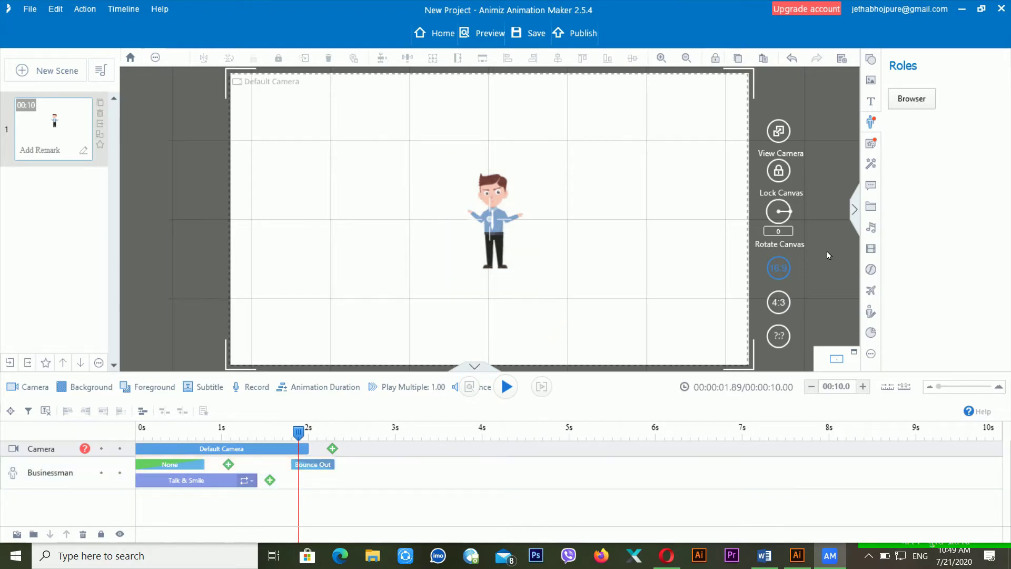
pyautogui.click(779, 301)
pyautogui.click(729, 269)
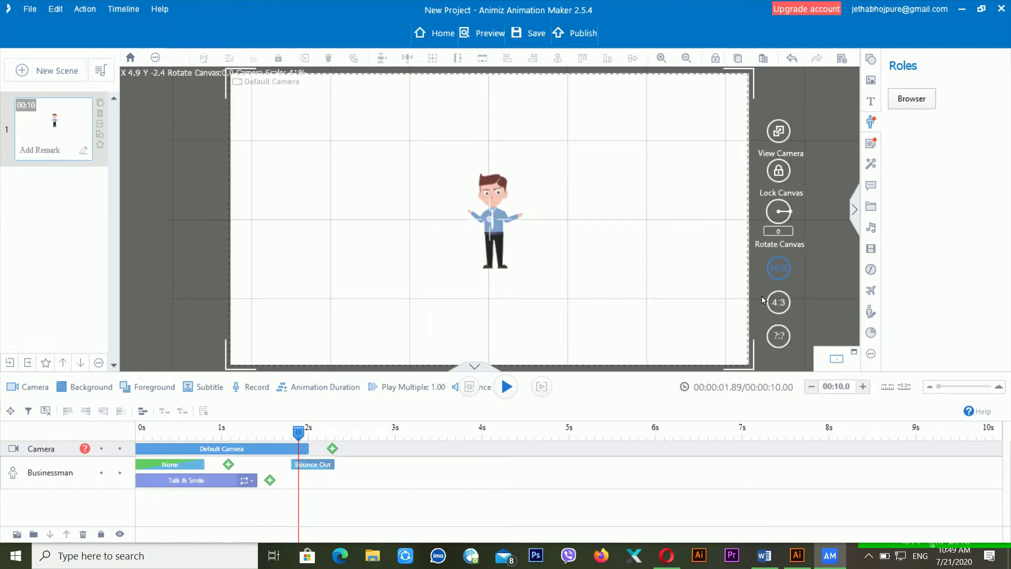
pyautogui.click(789, 300)
pyautogui.click(714, 268)
# - Enlarge the Businessman to about 783 wide by 1175 high and move him to the canvas's left side, at about X -785, Y 136
pyautogui.click(520, 232)
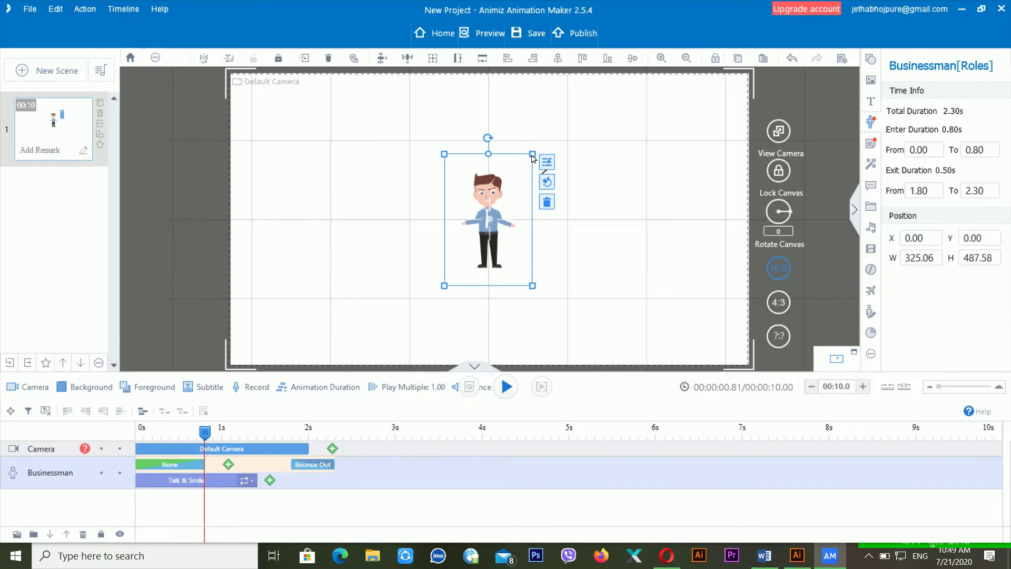
pyautogui.moveTo(532, 155); pyautogui.dragTo(542, 141)
pyautogui.moveTo(620, 109); pyautogui.dragTo(655, 92)
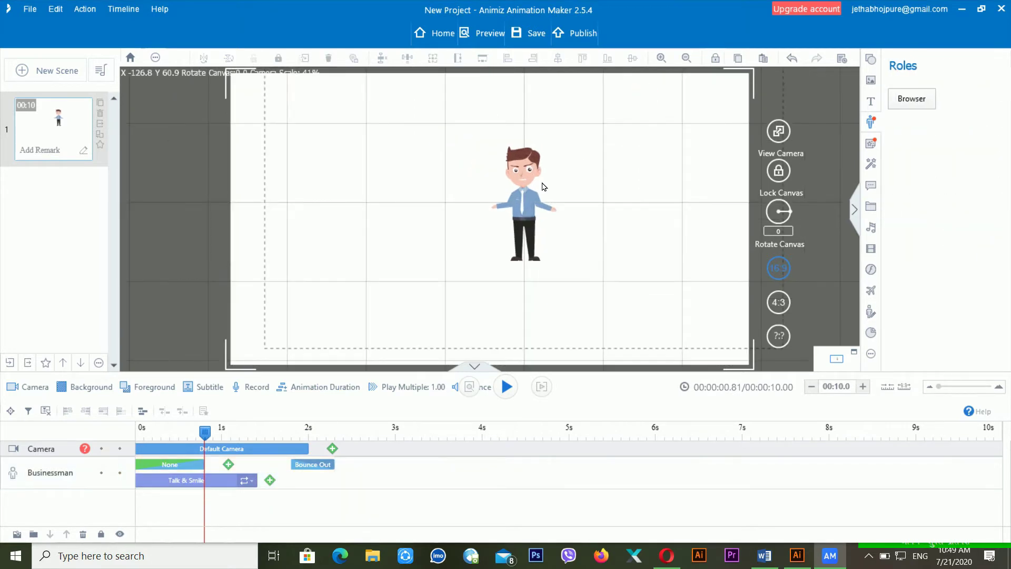
pyautogui.click(532, 159)
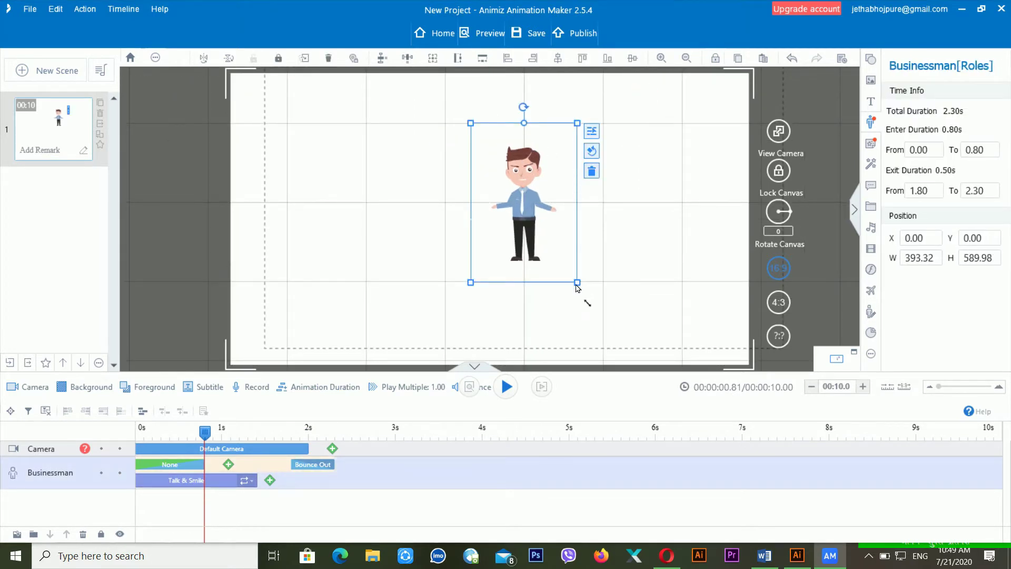
pyautogui.moveTo(577, 287); pyautogui.dragTo(630, 366)
pyautogui.moveTo(508, 141); pyautogui.dragTo(296, 178)
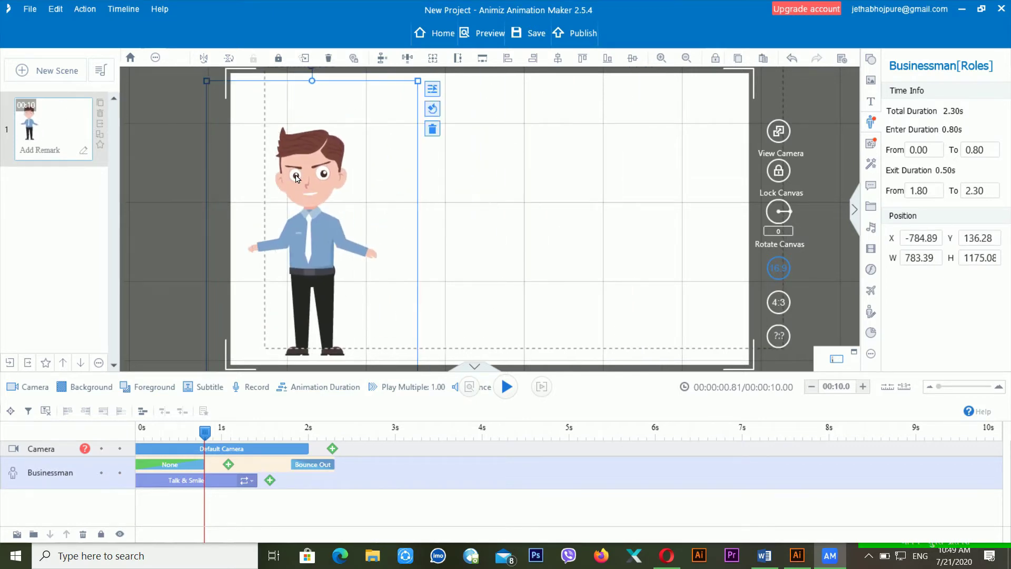
# - Play the scene from the start to preview the enlarged Businessman through his exit animation
pyautogui.click(141, 431)
pyautogui.press('space')
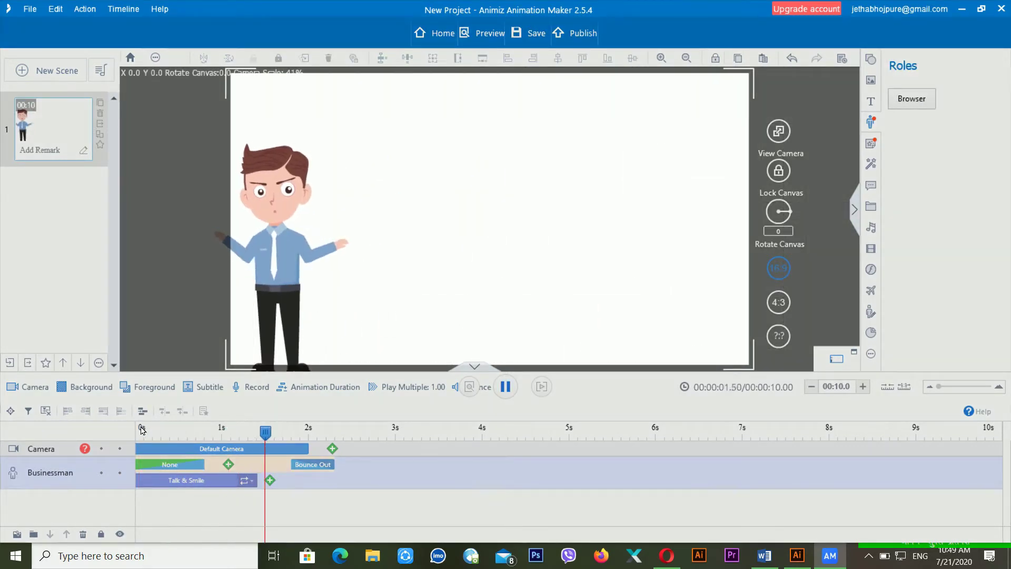
pyautogui.press('space')
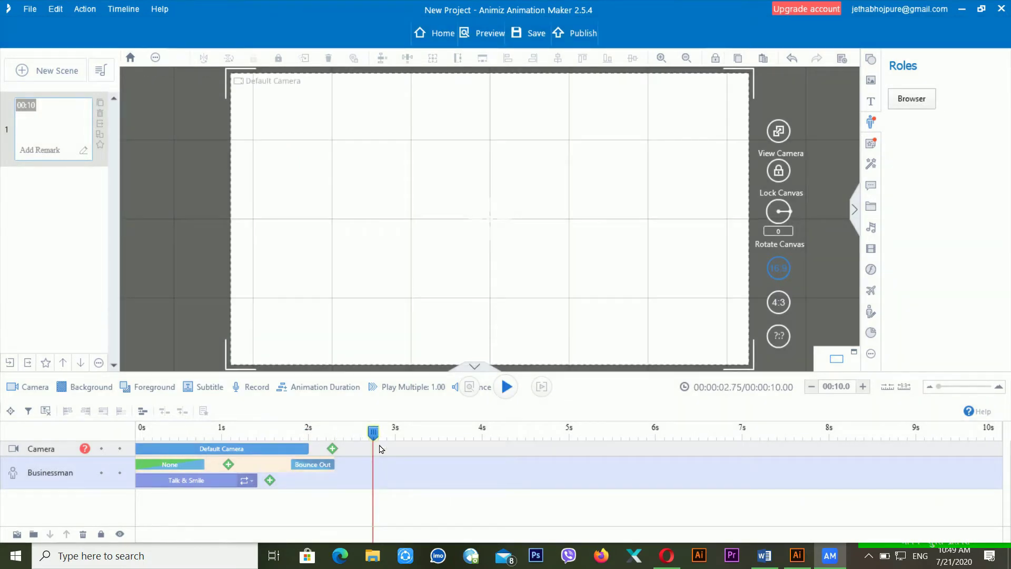
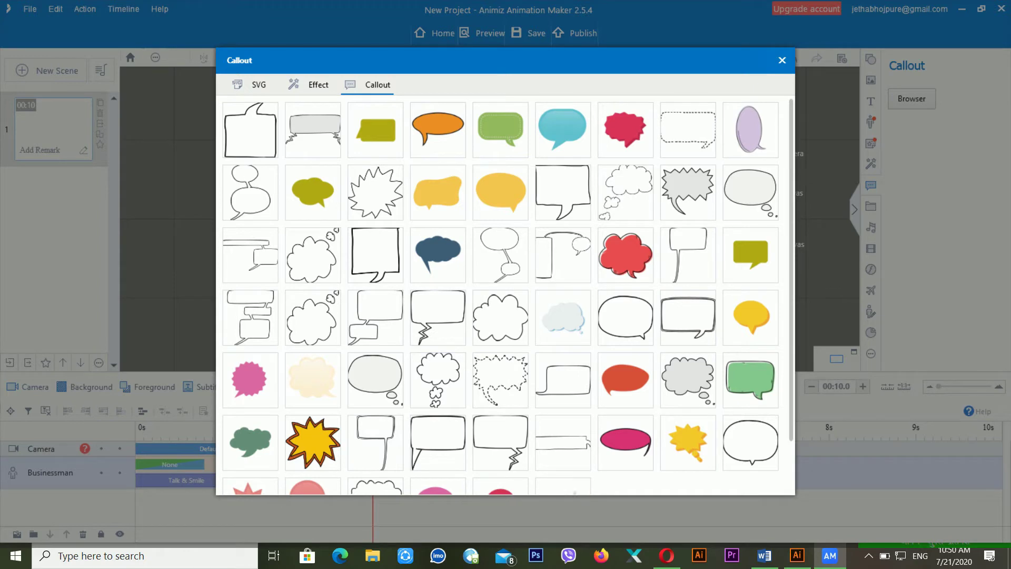
# - Add the boxy hand-drawn outline callout and shift its Bounce In to start at 0 s and its Bounce Out to 1.79 s
pyautogui.click(573, 184)
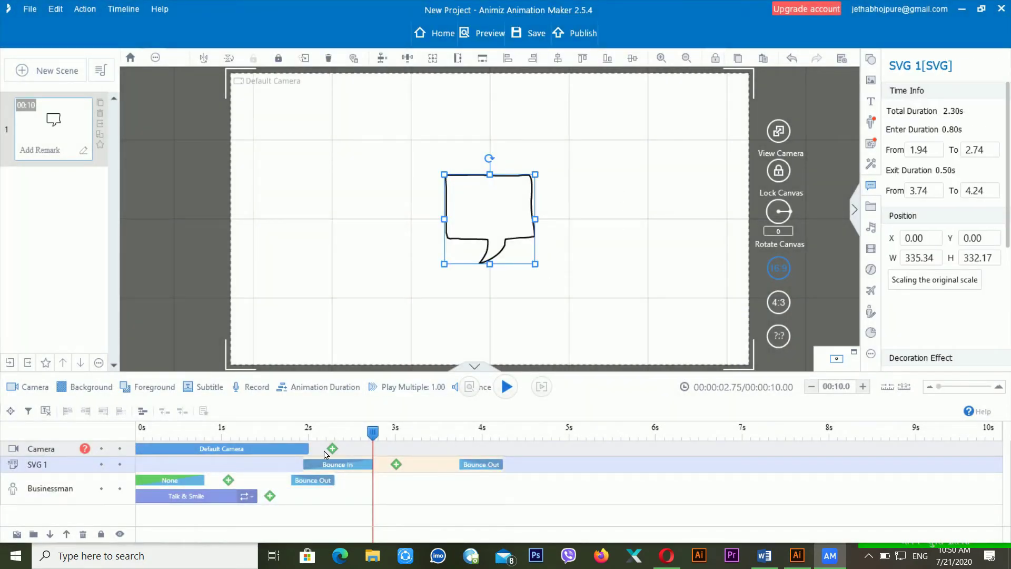
pyautogui.moveTo(335, 465); pyautogui.dragTo(167, 464)
pyautogui.moveTo(477, 465); pyautogui.dragTo(282, 465)
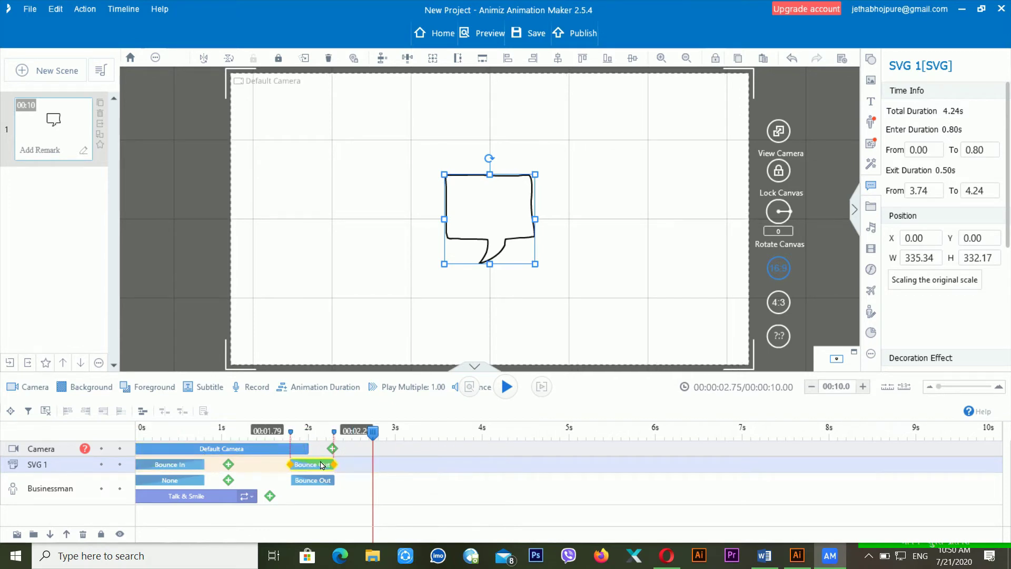
# - Play the scene from near the start to preview the callout appearing beside the Businessman
pyautogui.click(151, 431)
pyautogui.press('space')
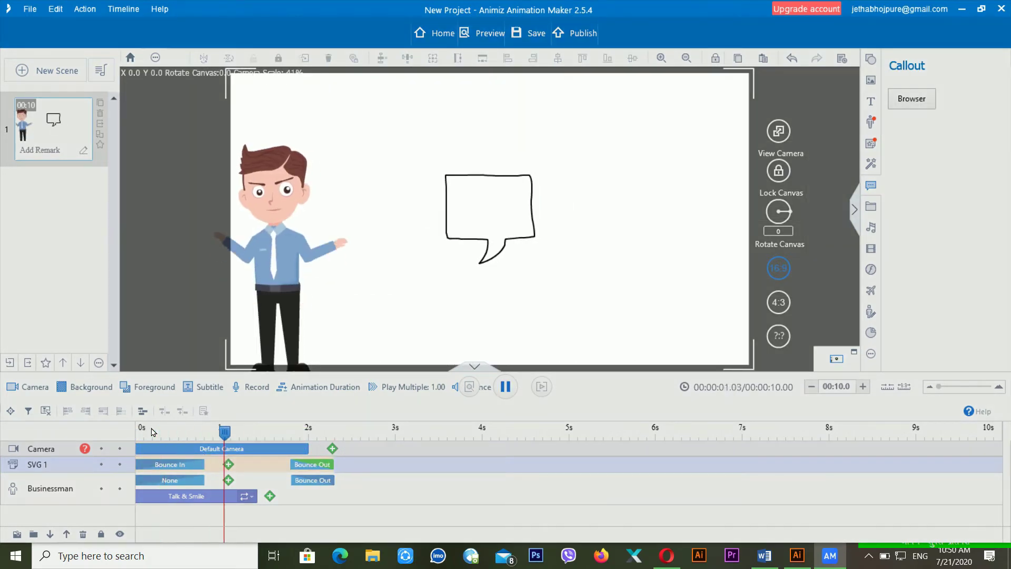
pyautogui.press('space')
# - Tilt the callout slightly, enlarge it to about 692 wide and move it above the Businessman's head
pyautogui.click(520, 209)
pyautogui.click(185, 464)
pyautogui.moveTo(503, 201); pyautogui.dragTo(500, 203)
pyautogui.click(501, 203)
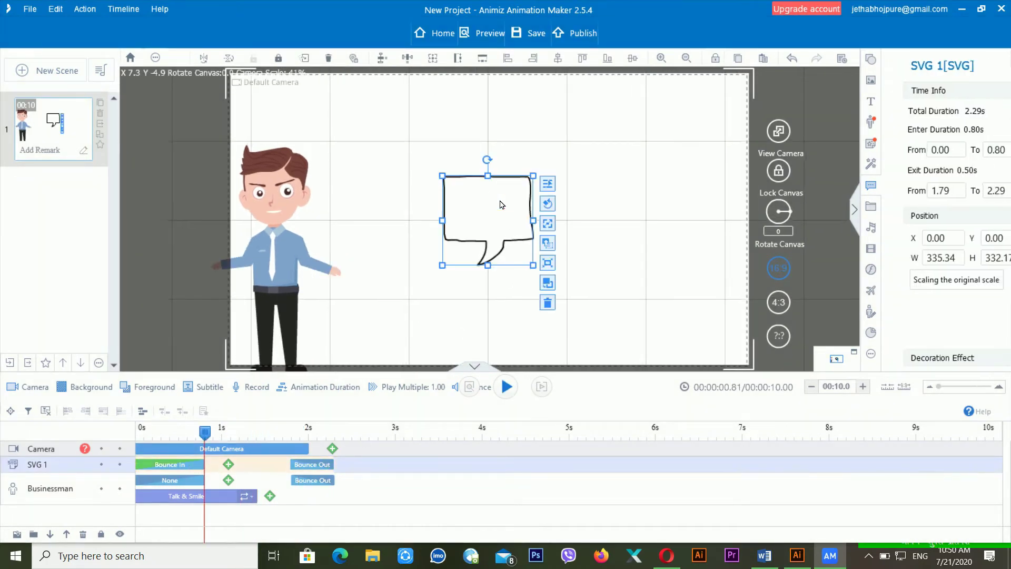
pyautogui.moveTo(405, 148); pyautogui.dragTo(403, 157)
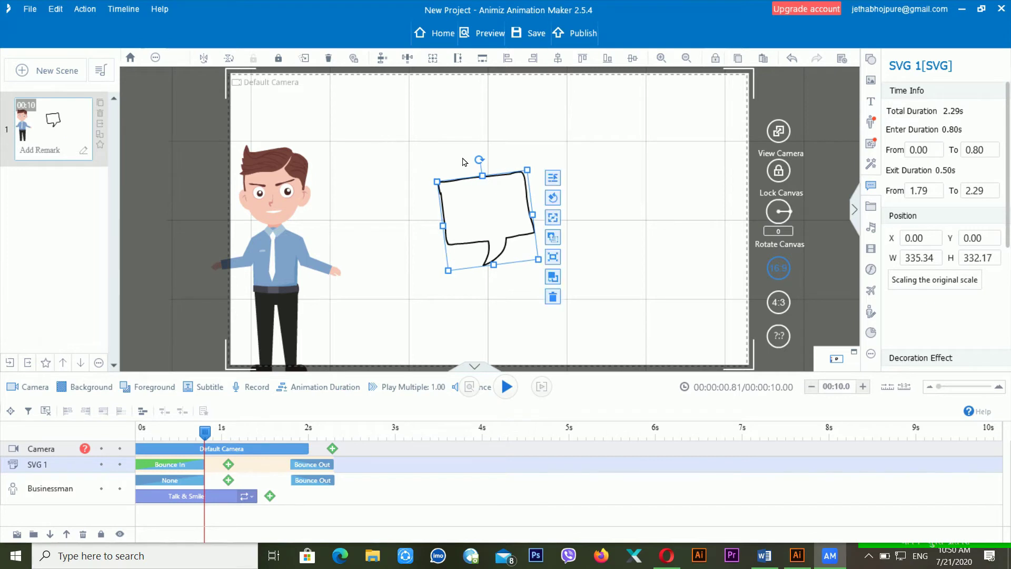
pyautogui.moveTo(528, 174); pyautogui.dragTo(614, 106)
pyautogui.moveTo(578, 227); pyautogui.dragTo(418, 173)
pyautogui.click(415, 229)
pyautogui.click(446, 133)
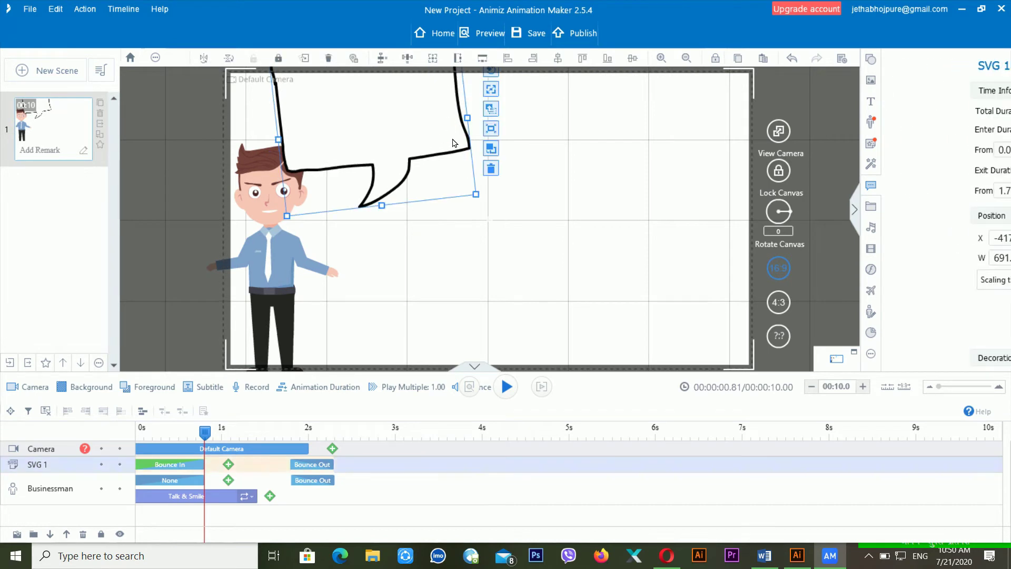
# - Rotate the callout clockwise so its tail points at the Businessman and place it at about X -405, Y -243
pyautogui.moveTo(487, 198); pyautogui.dragTo(426, 267)
pyautogui.click(425, 267)
pyautogui.moveTo(436, 141); pyautogui.dragTo(439, 163)
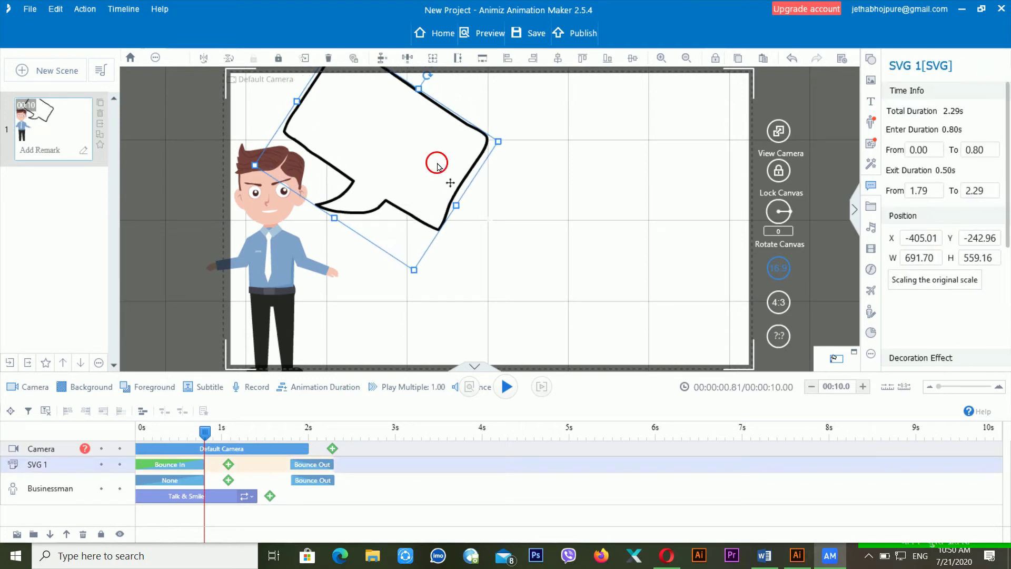
pyautogui.click(578, 174)
pyautogui.click(870, 101)
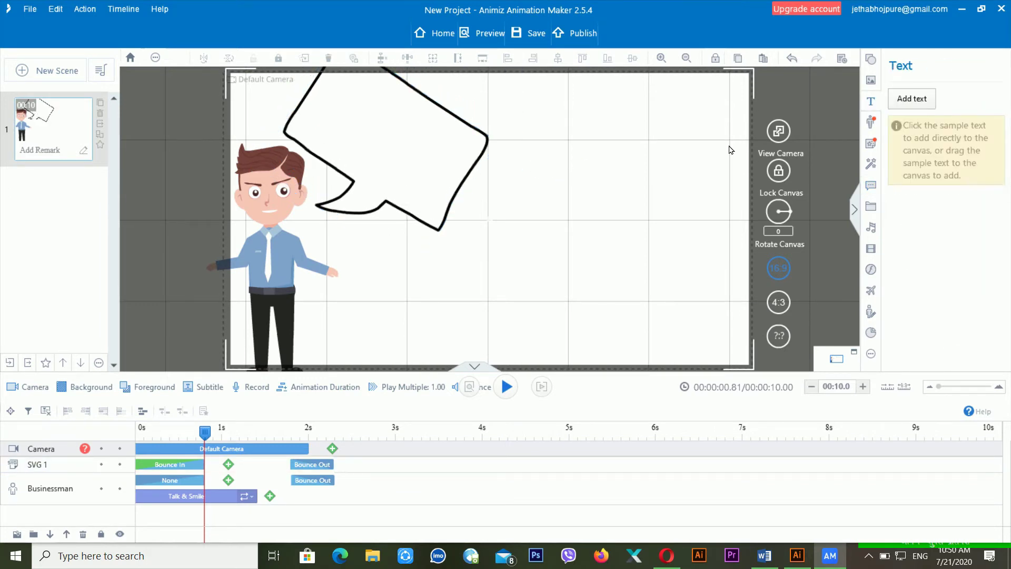
pyautogui.click(341, 143)
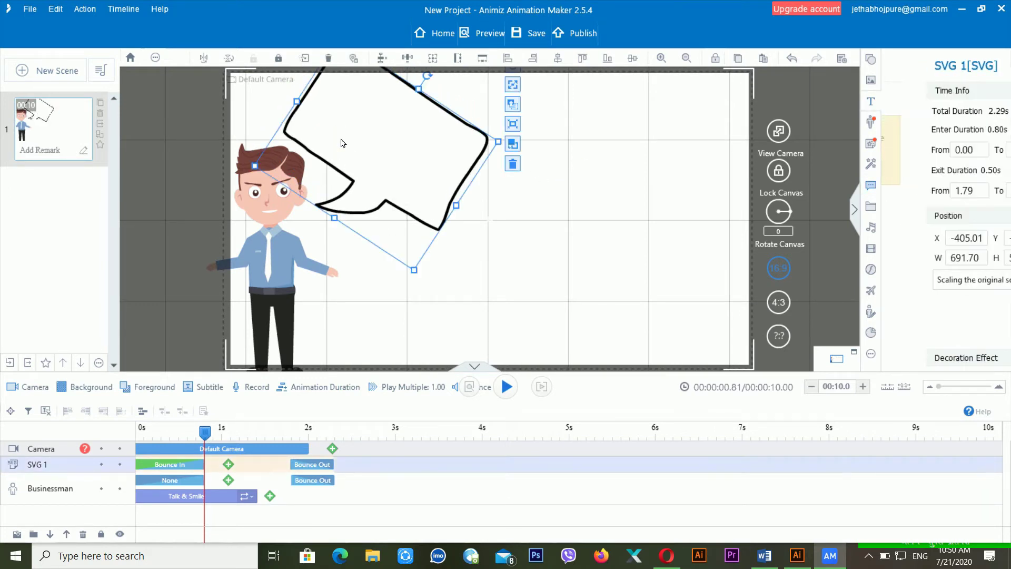
pyautogui.click(579, 175)
pyautogui.click(871, 101)
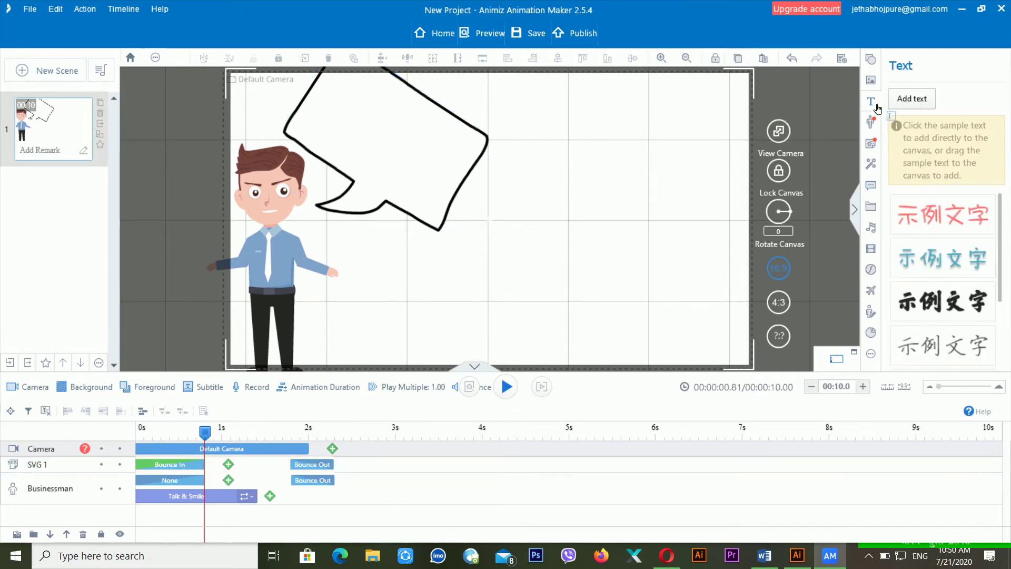
pyautogui.click(912, 99)
pyautogui.click(559, 167)
pyautogui.click(654, 234)
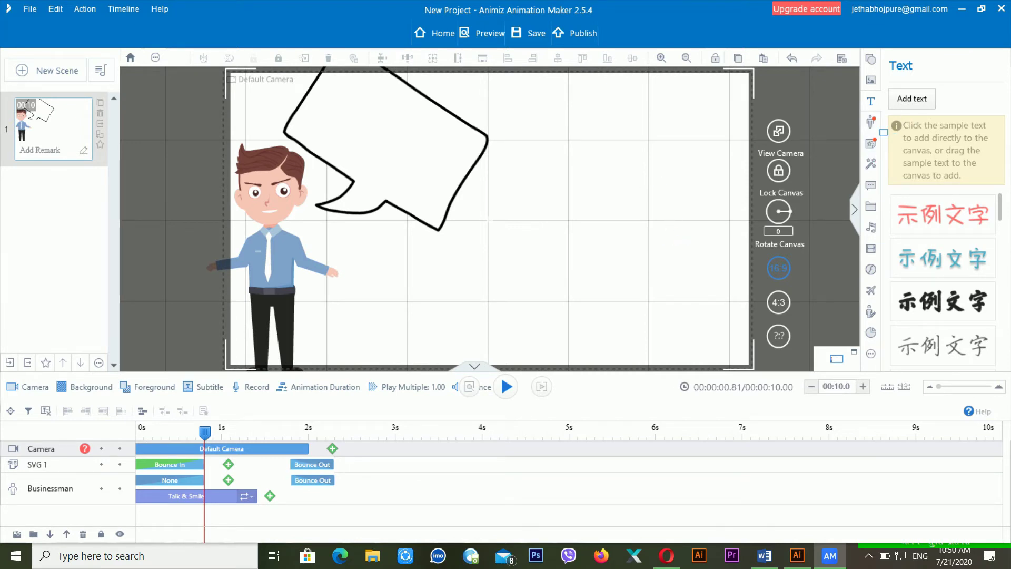
pyautogui.click(583, 175)
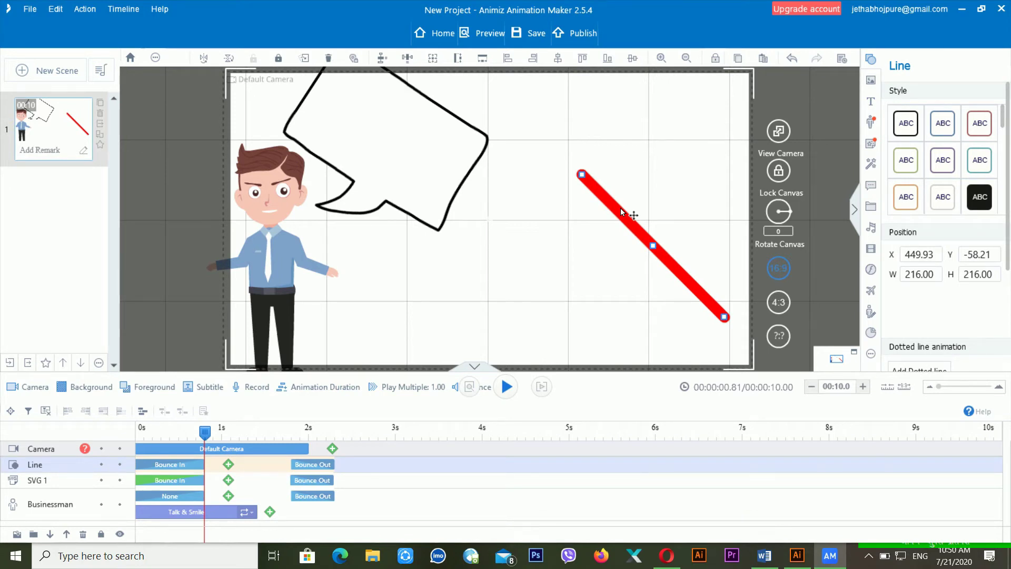
pyautogui.press('Delete')
# - Add a red text box reading "Hello" on the empty canvas area beside the callout
pyautogui.click(871, 102)
pyautogui.click(916, 98)
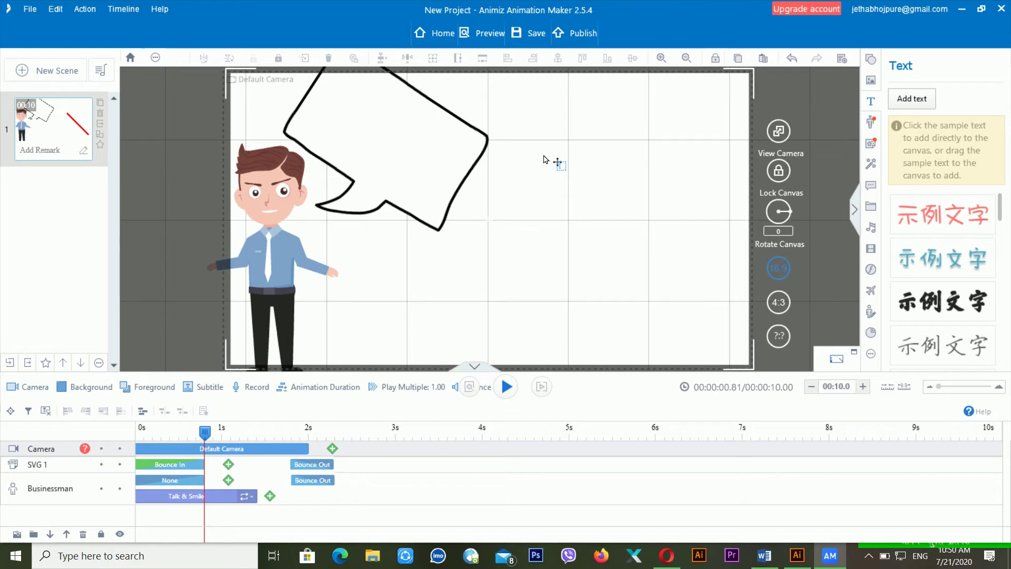
pyautogui.moveTo(545, 156); pyautogui.dragTo(688, 241)
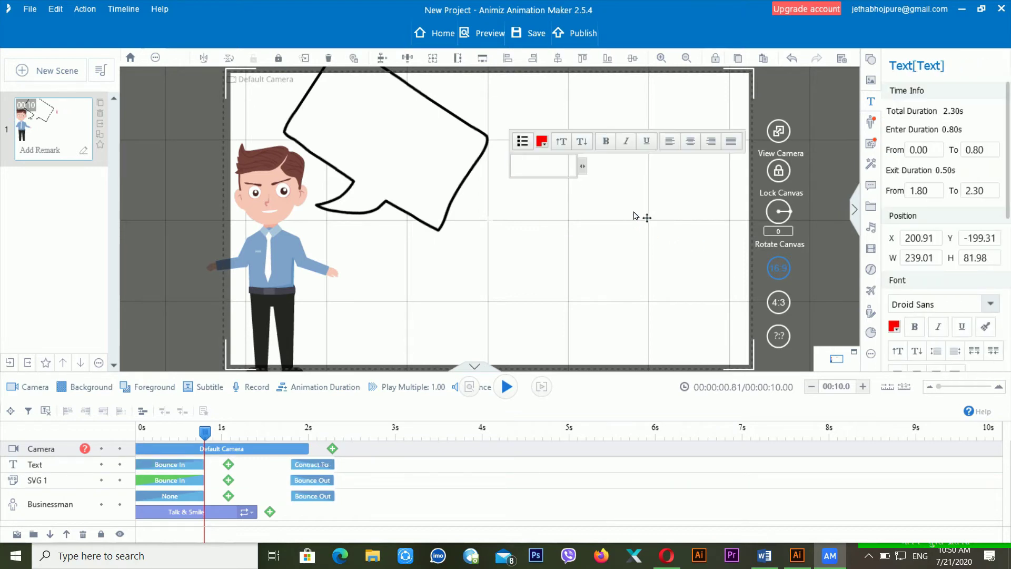
pyautogui.click(605, 253)
# - Move the callout to about X -336, Y -262, then enlarge the Hello text to about 423 wide and fit it tilted inside
pyautogui.click(549, 168)
pyautogui.moveTo(578, 180); pyautogui.dragTo(458, 158)
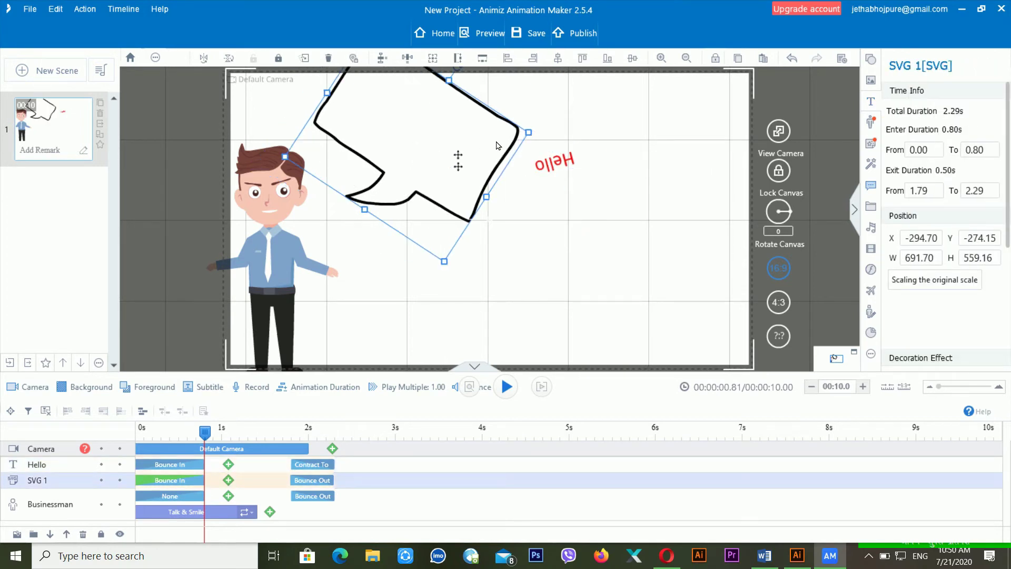
pyautogui.click(568, 161)
pyautogui.moveTo(550, 193); pyautogui.dragTo(433, 161)
pyautogui.click(546, 121)
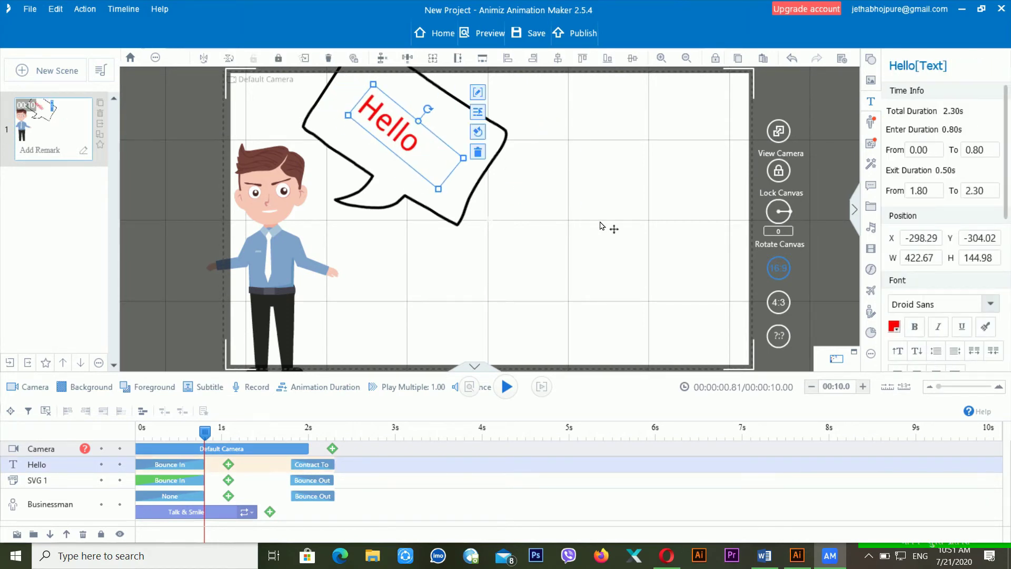
pyautogui.click(481, 287)
# - Play the scene from near the start to preview the Hello text, callout and Businessman together
pyautogui.click(140, 426)
pyautogui.press('space')
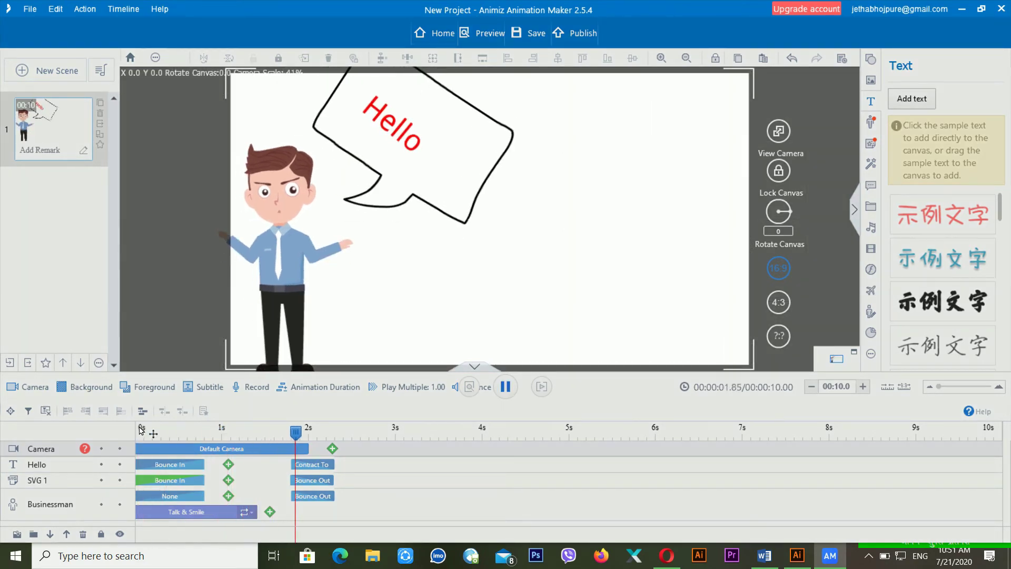
pyautogui.press('space')
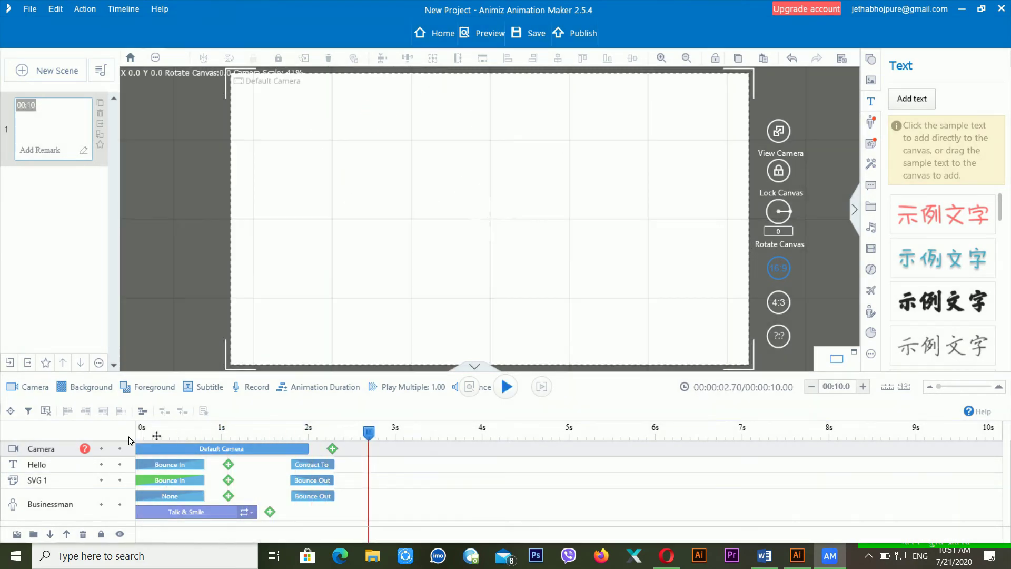
pyautogui.click(168, 468)
pyautogui.click(157, 433)
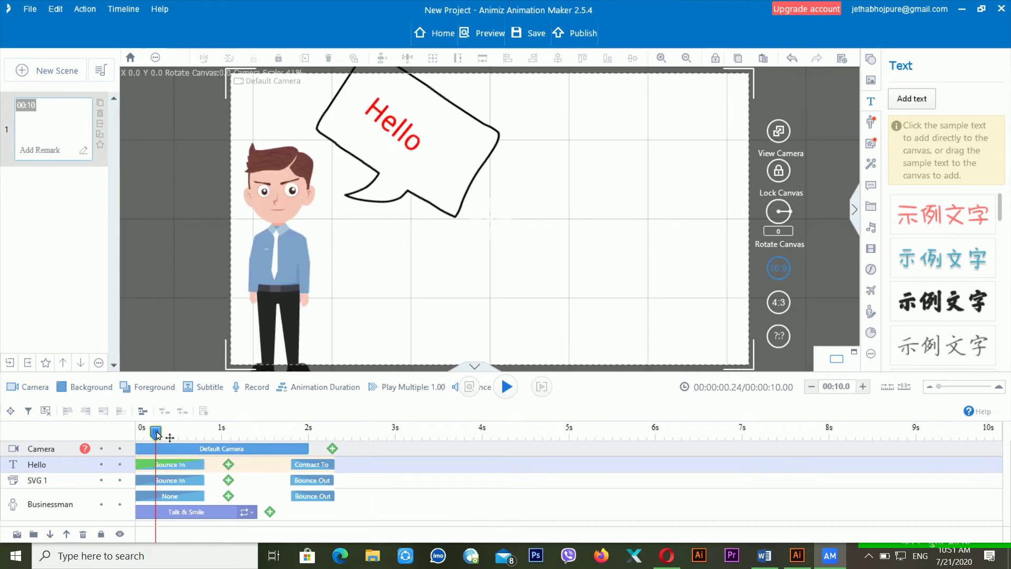
pyautogui.press('space')
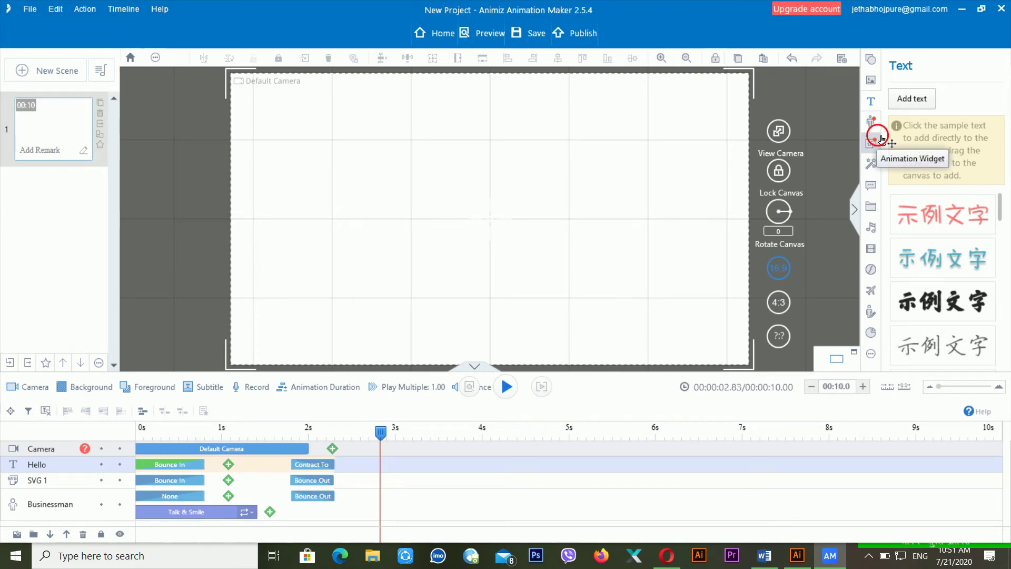
# - Add the online Family Happy animation widget to the scene at the current playhead time
pyautogui.click(882, 138)
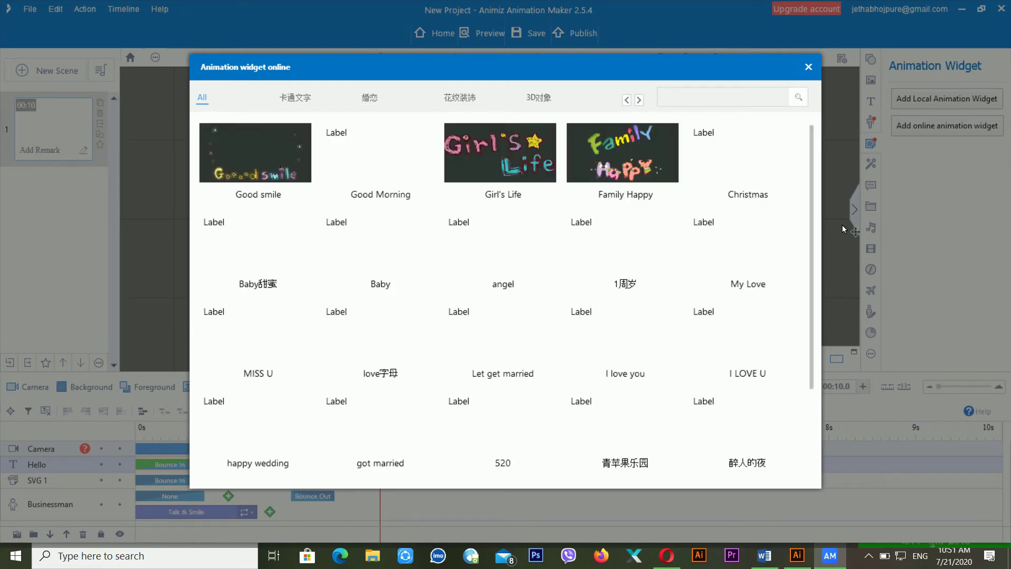
pyautogui.click(643, 165)
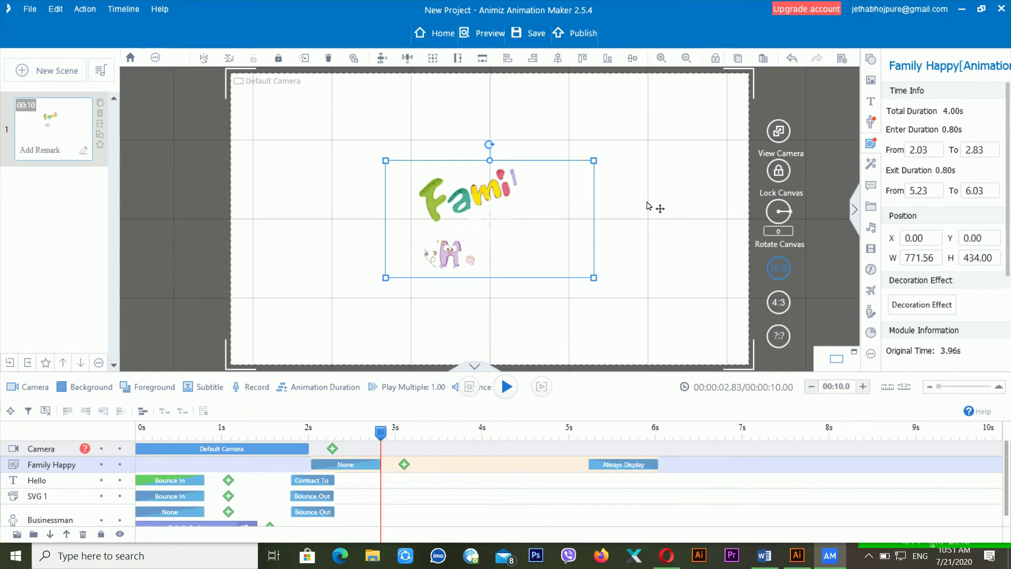
# - Play the Family Happy widget from its first frames, then replay the scene from near the start to preview everything in sequence
pyautogui.press('space')
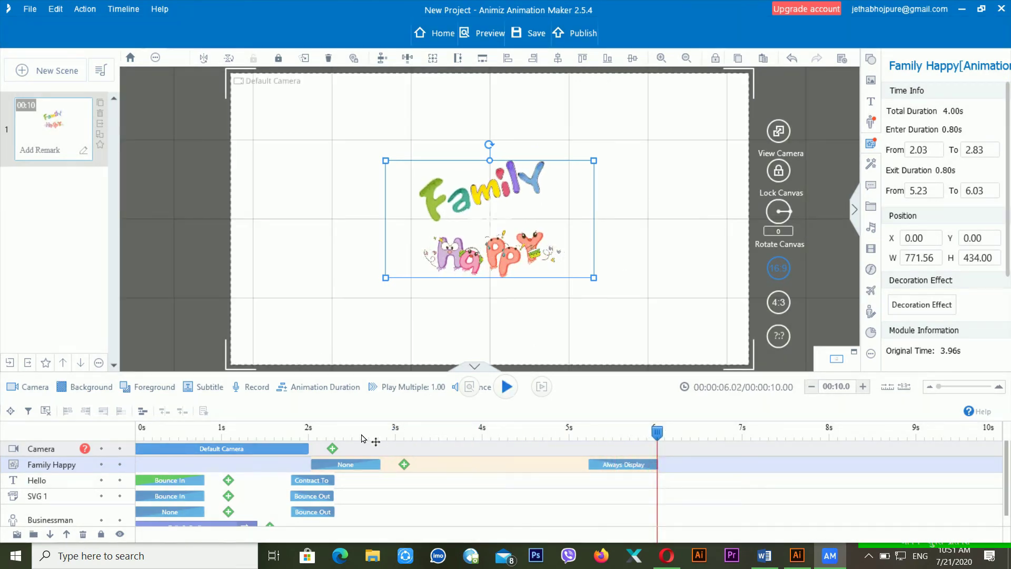
pyautogui.click(310, 427)
pyautogui.press('space')
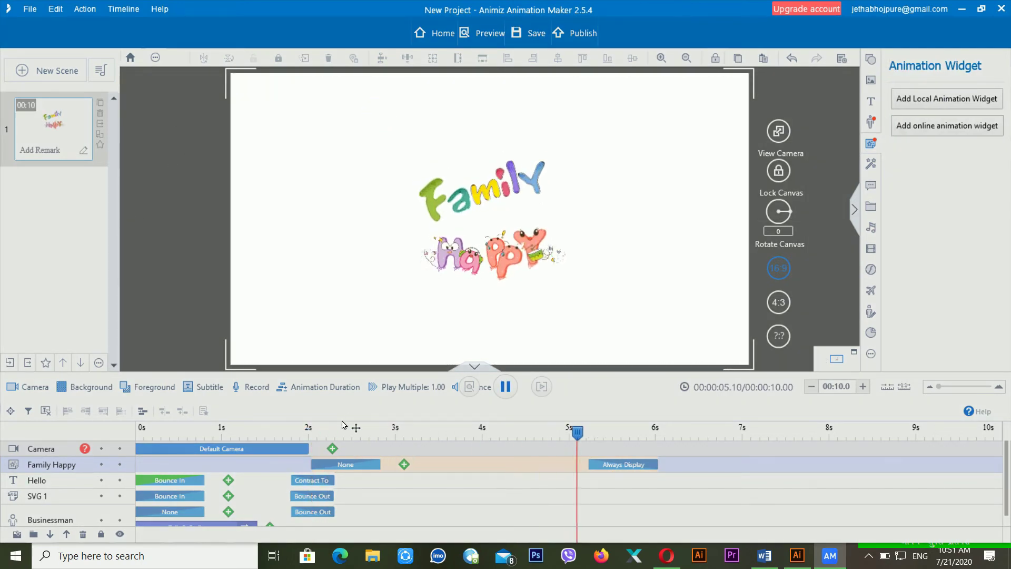
pyautogui.press('space')
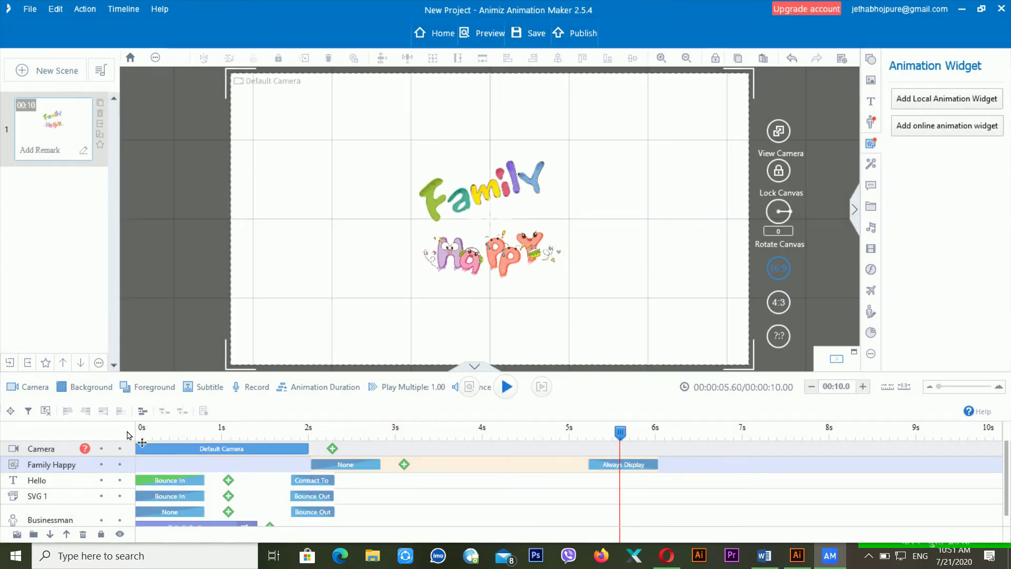
pyautogui.click(158, 432)
pyautogui.press('space')
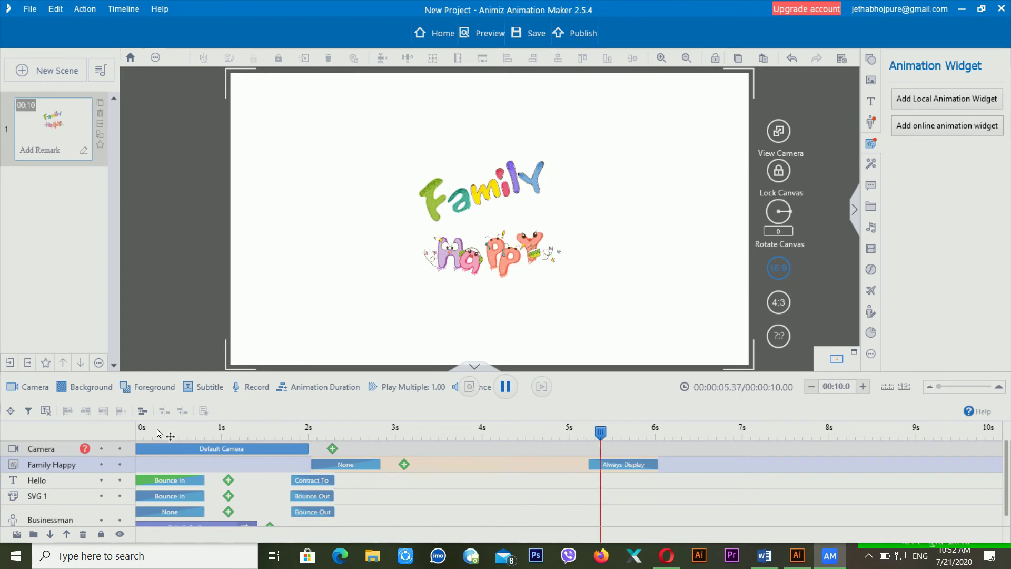
pyautogui.press('space')
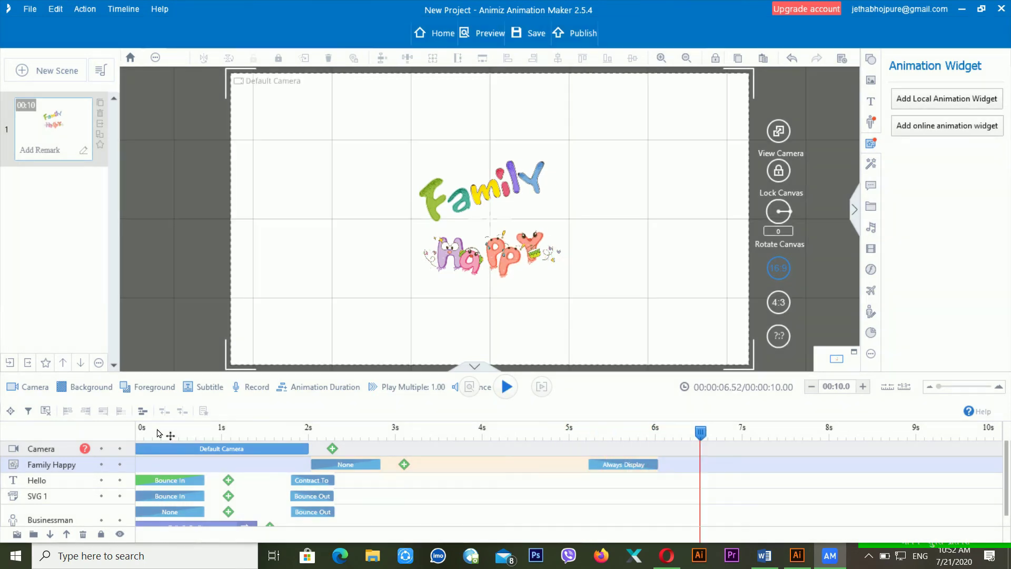
# - Return the playhead to about 0.38 s and look into the Effect library without adding anything
pyautogui.click(501, 191)
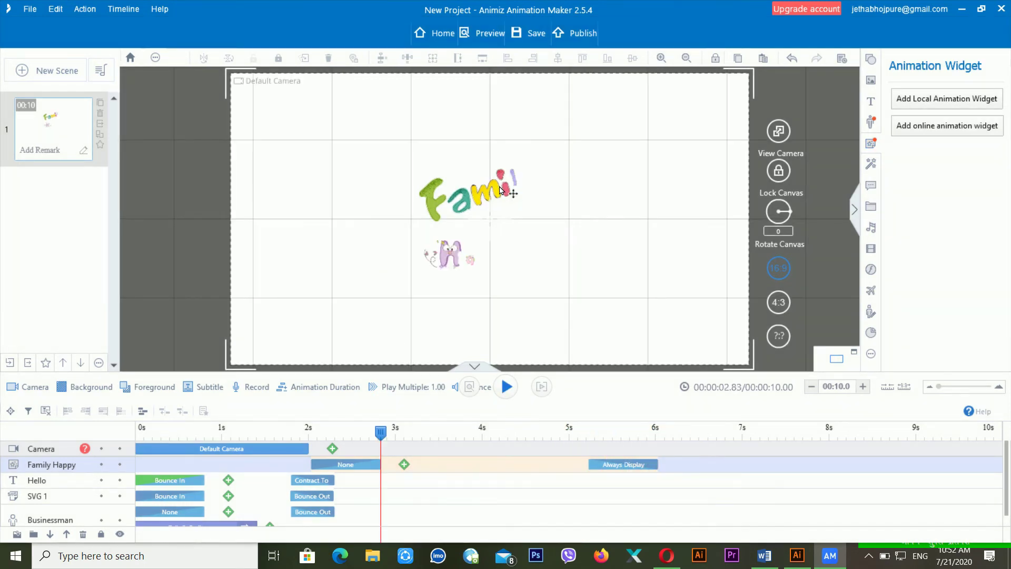
pyautogui.click(494, 227)
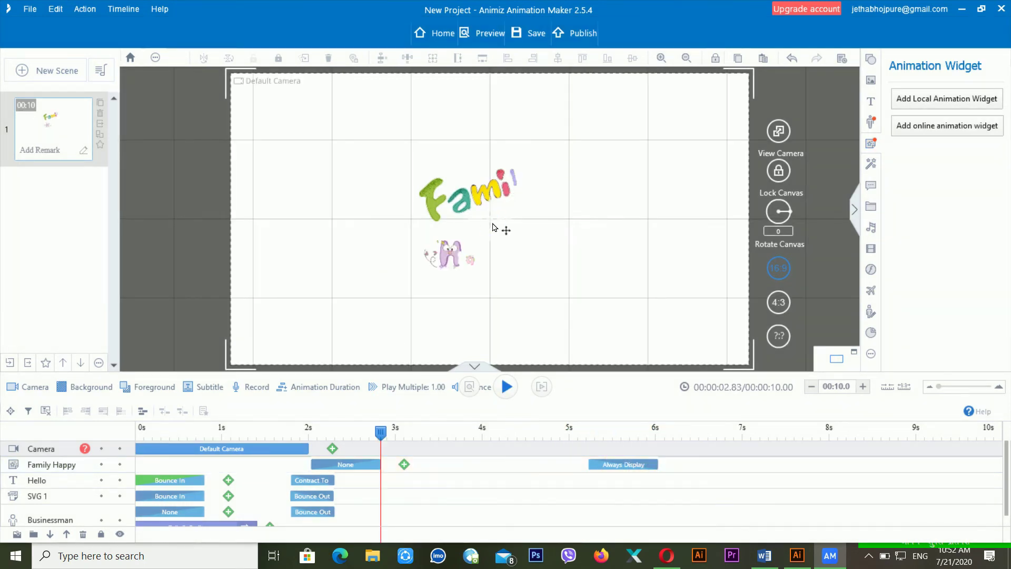
pyautogui.click(171, 431)
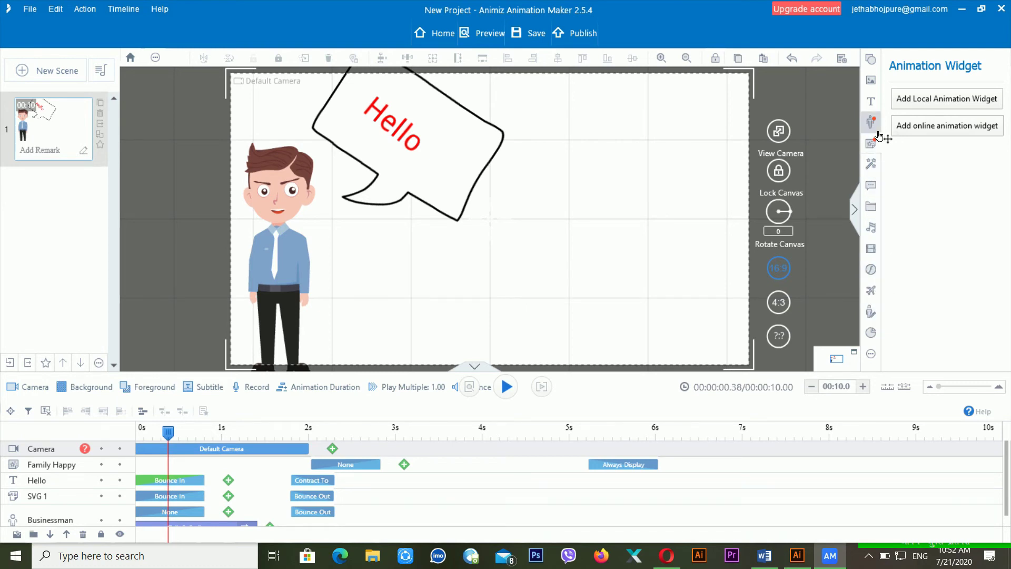
pyautogui.click(878, 165)
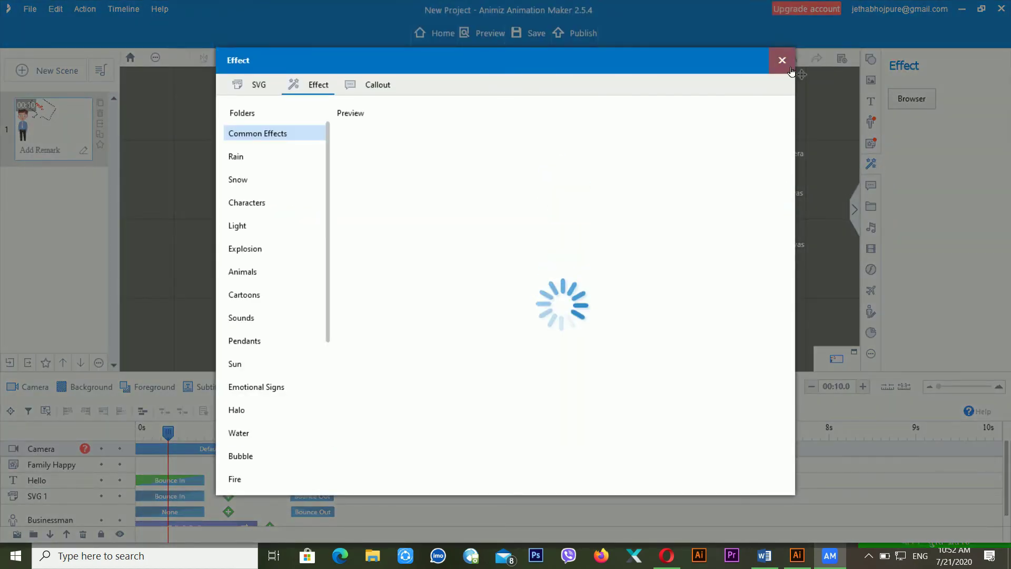
pyautogui.click(790, 68)
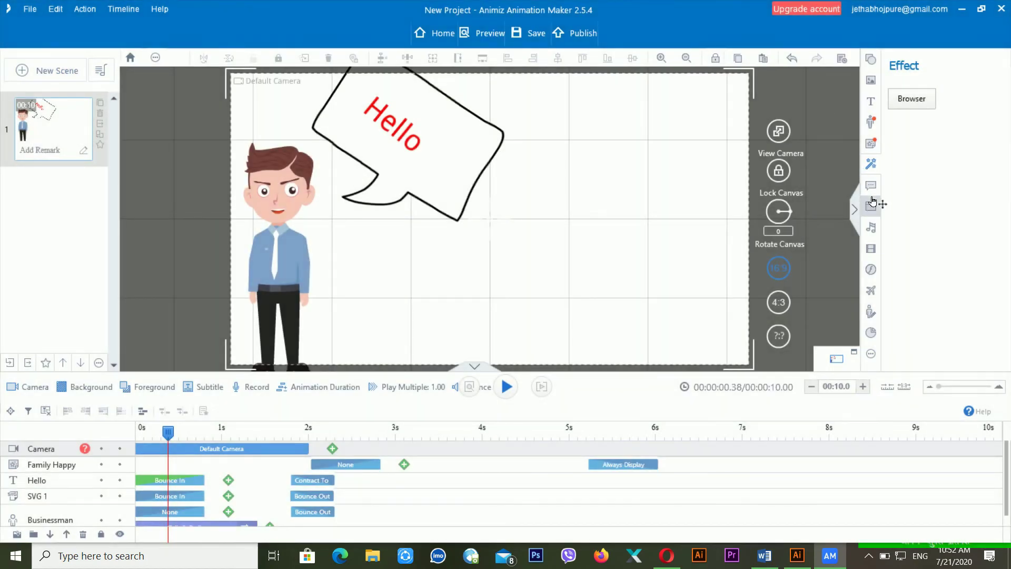